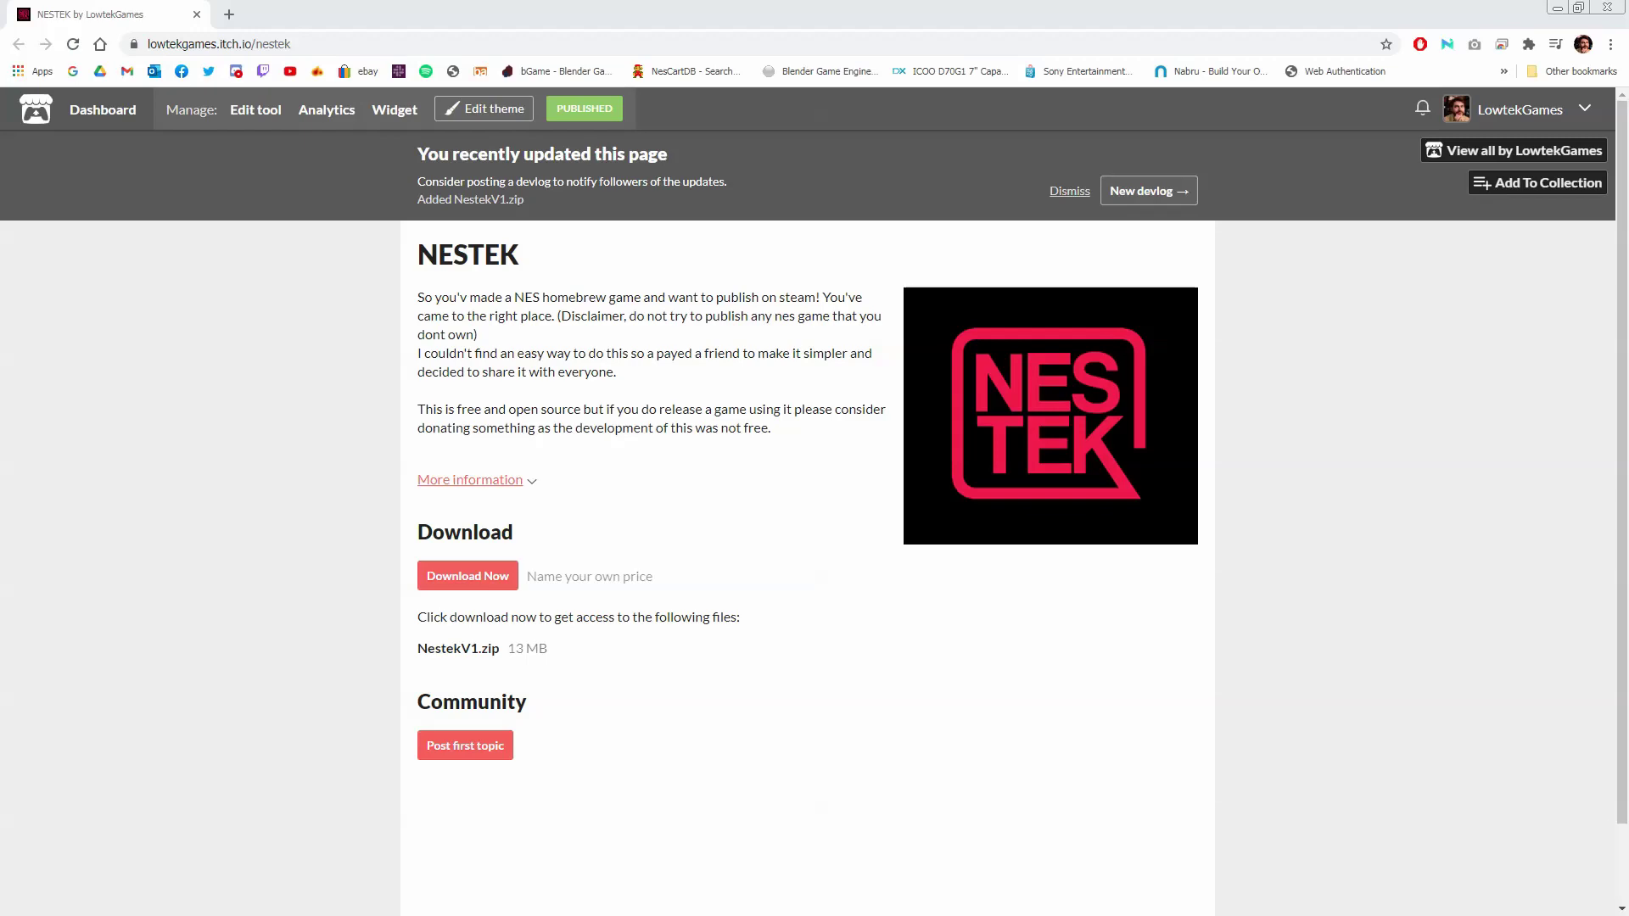
Step: Download NestekV1.zip from the NESTEK page without making a payment
left_click(467, 576)
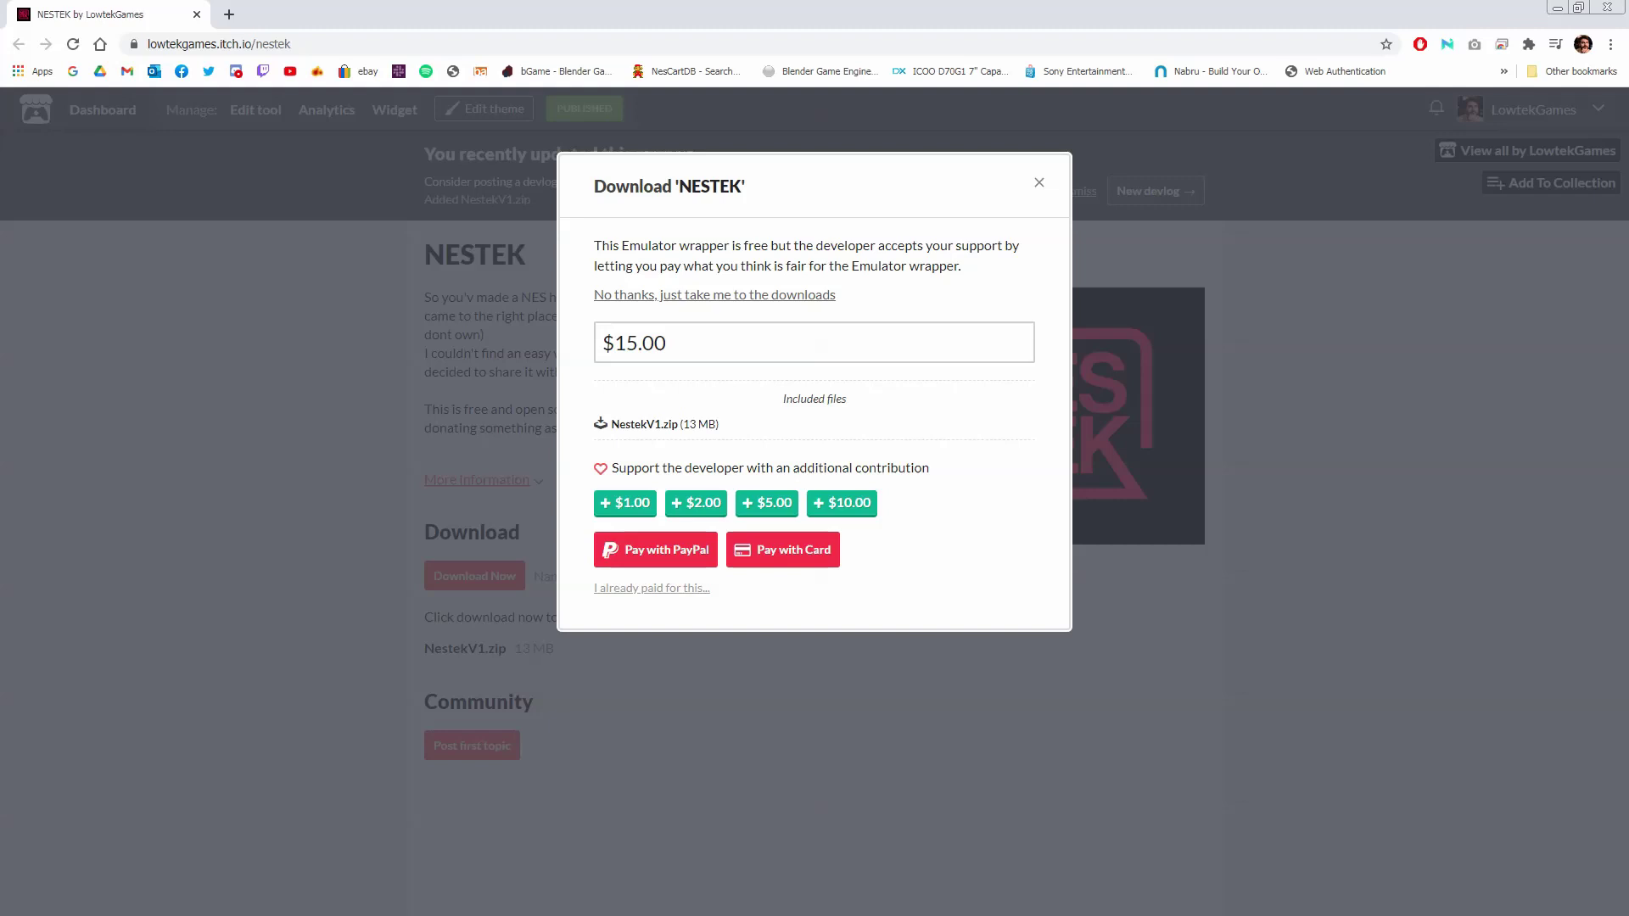
left_click(714, 296)
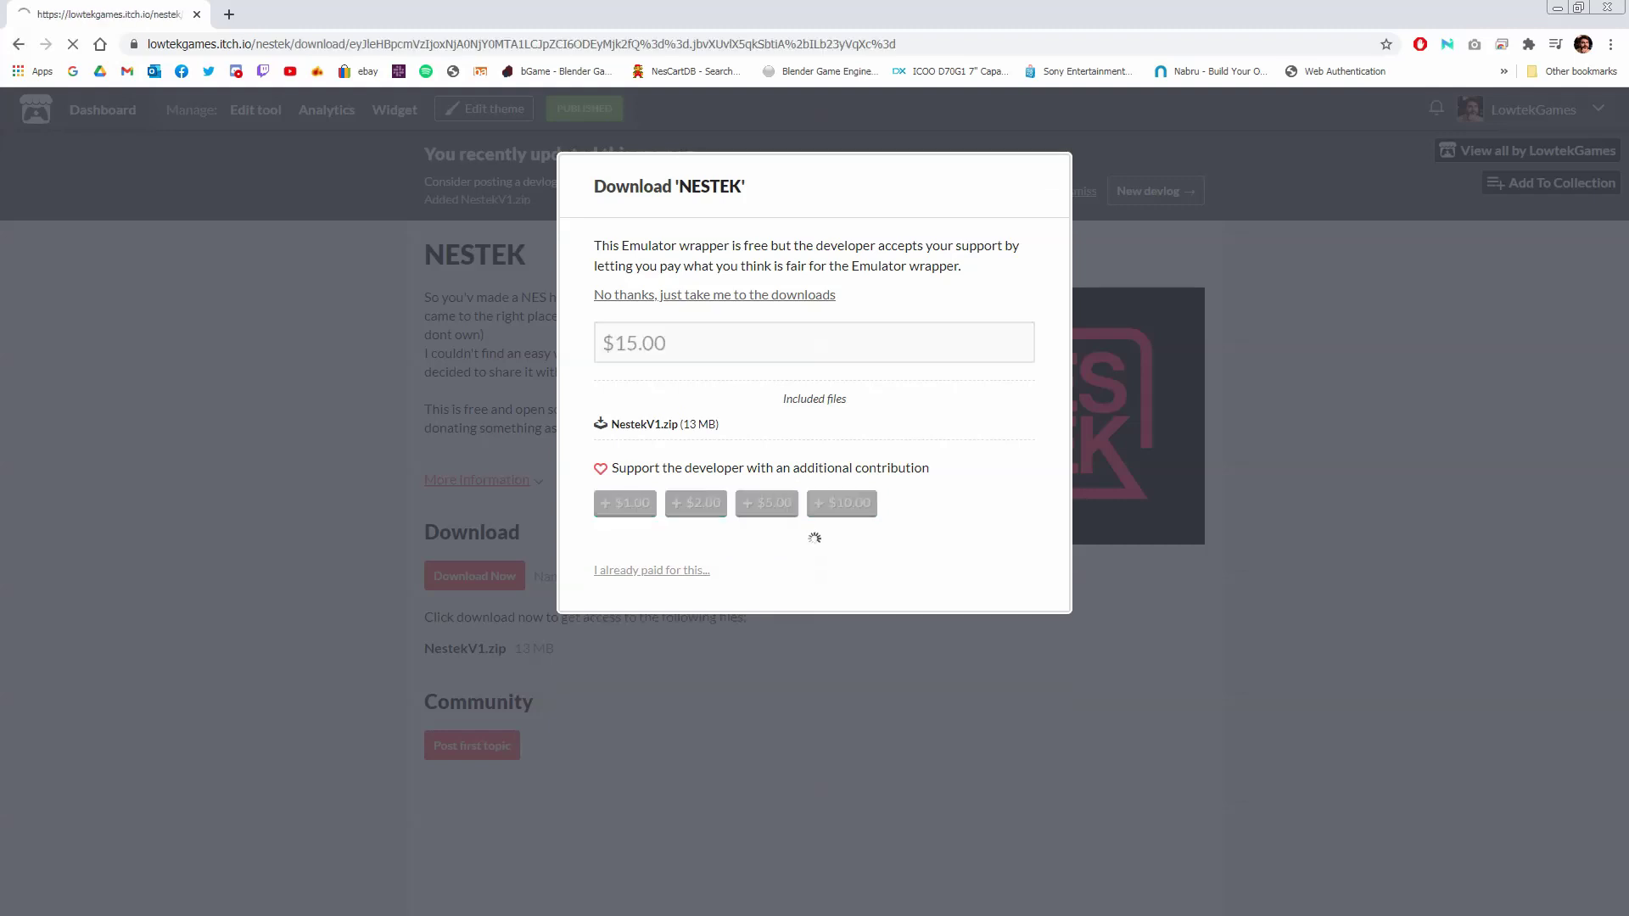
left_click(476, 290)
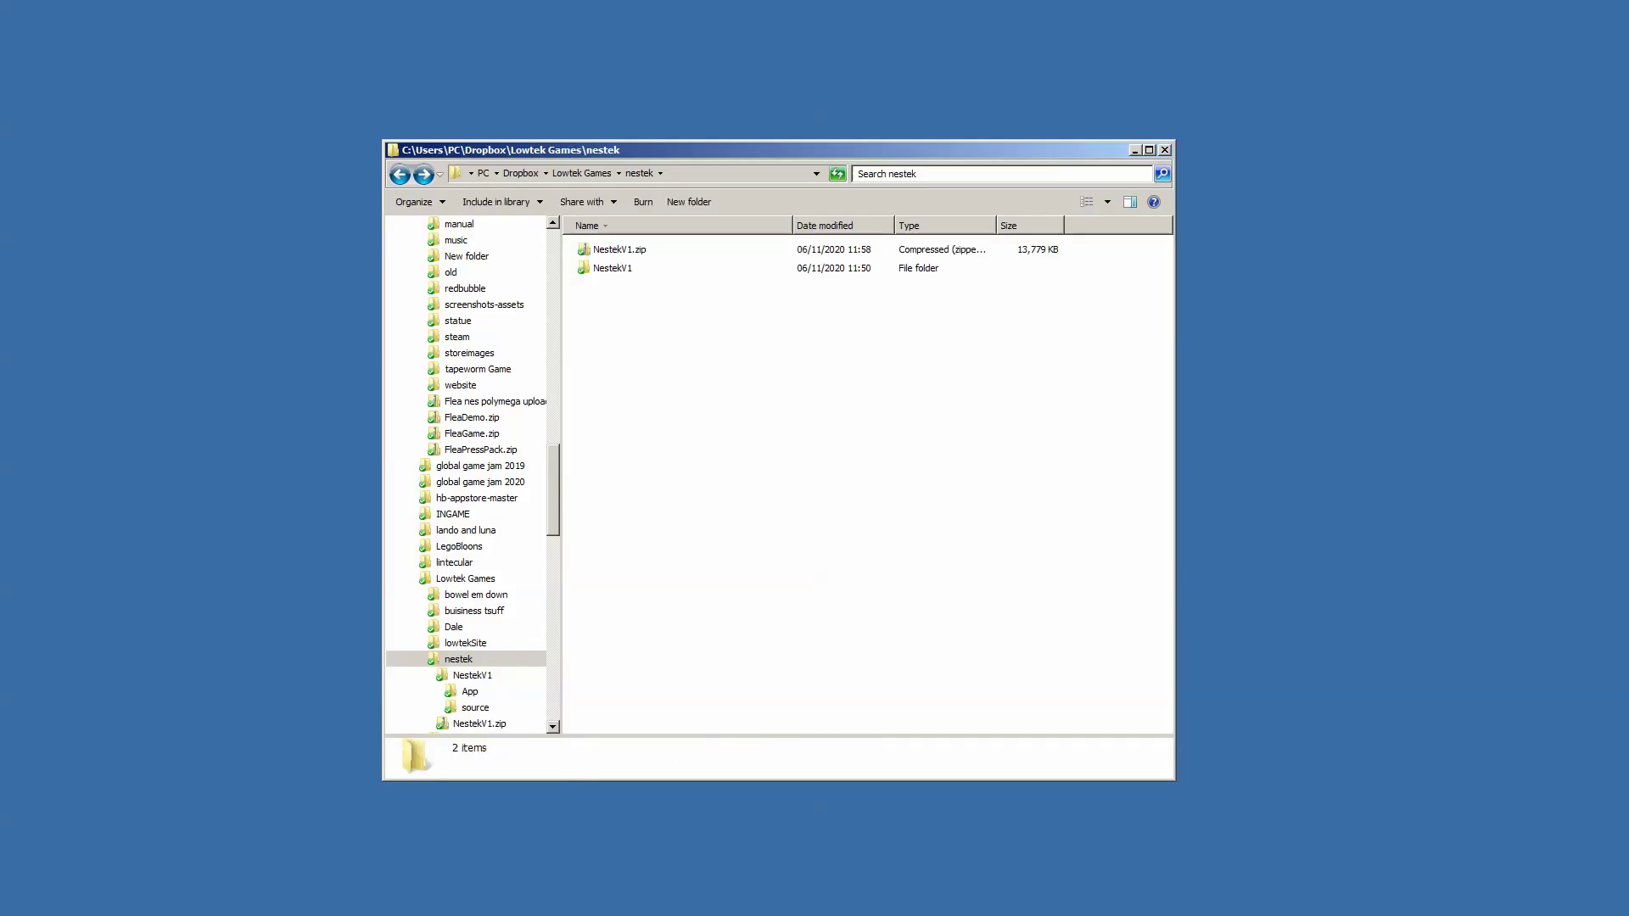
Step: Open the App folder inside NestekV1 and look over its files, including game.nes and icon.ico
double_click(613, 268)
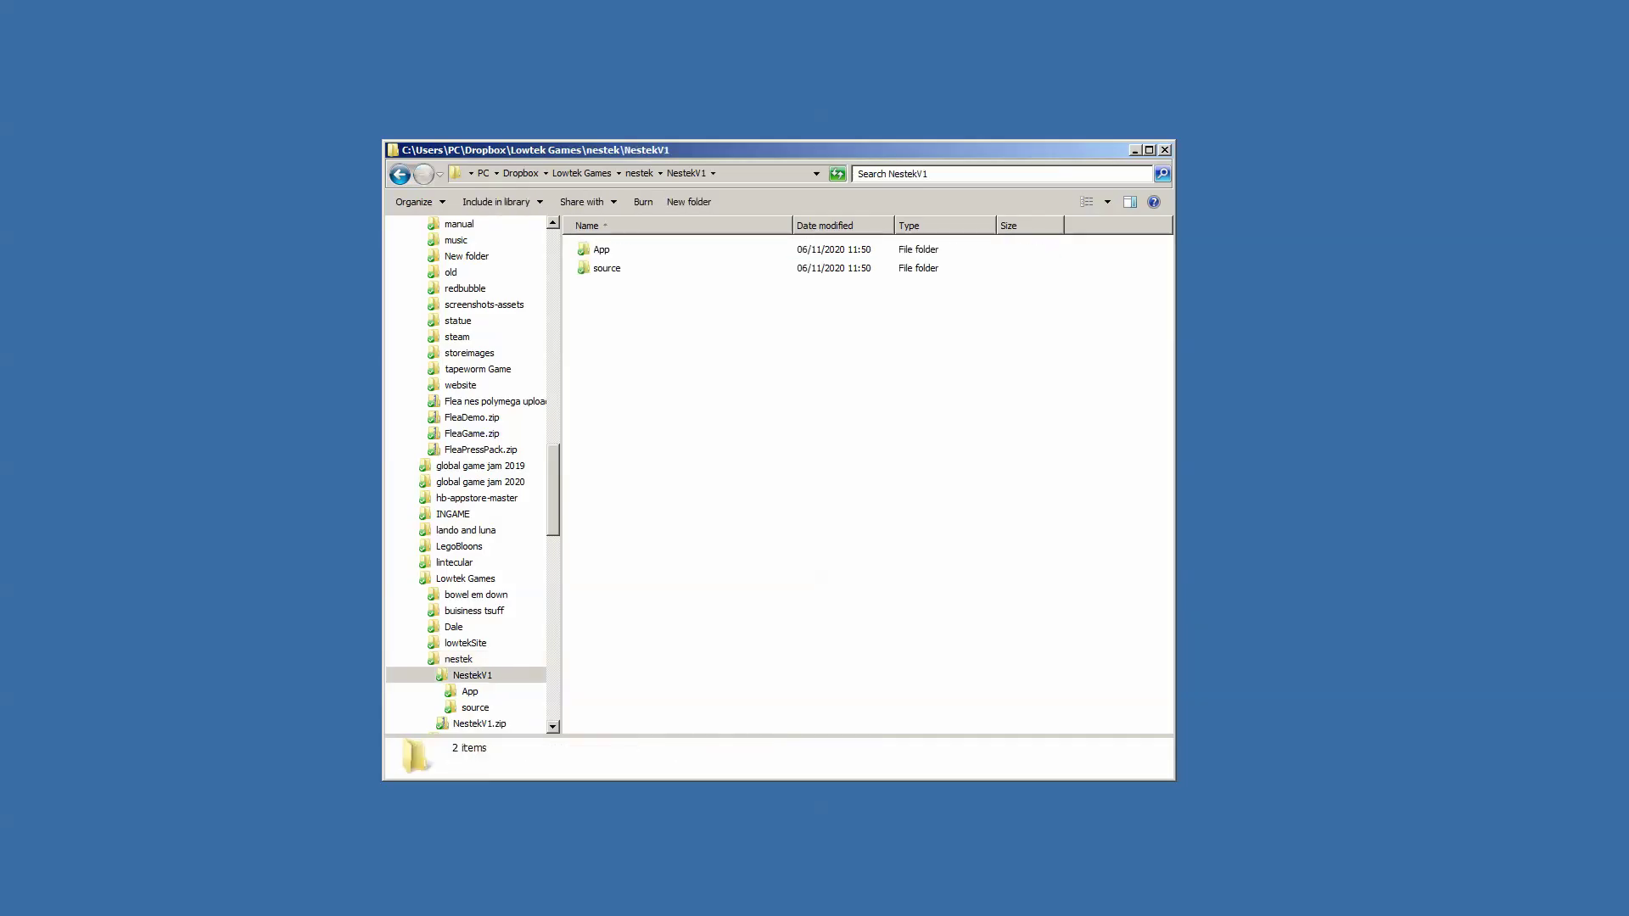
double_click(601, 249)
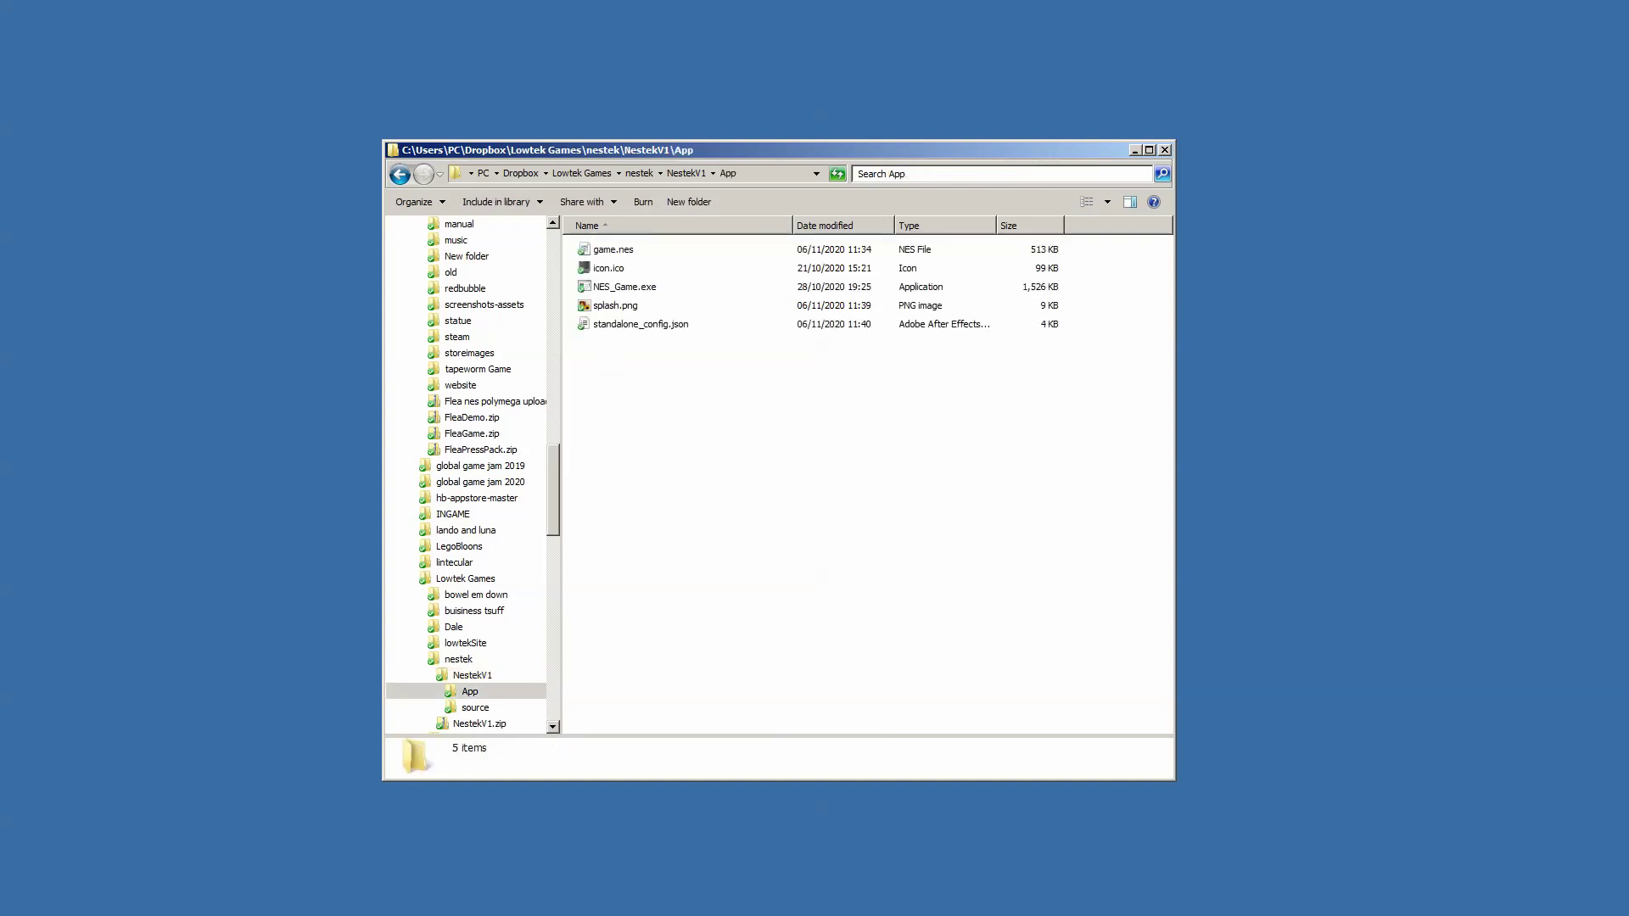
left_click_drag(730, 443, 692, 235)
left_click_drag(824, 547, 606, 235)
left_click(751, 497)
left_click_drag(750, 496, 639, 236)
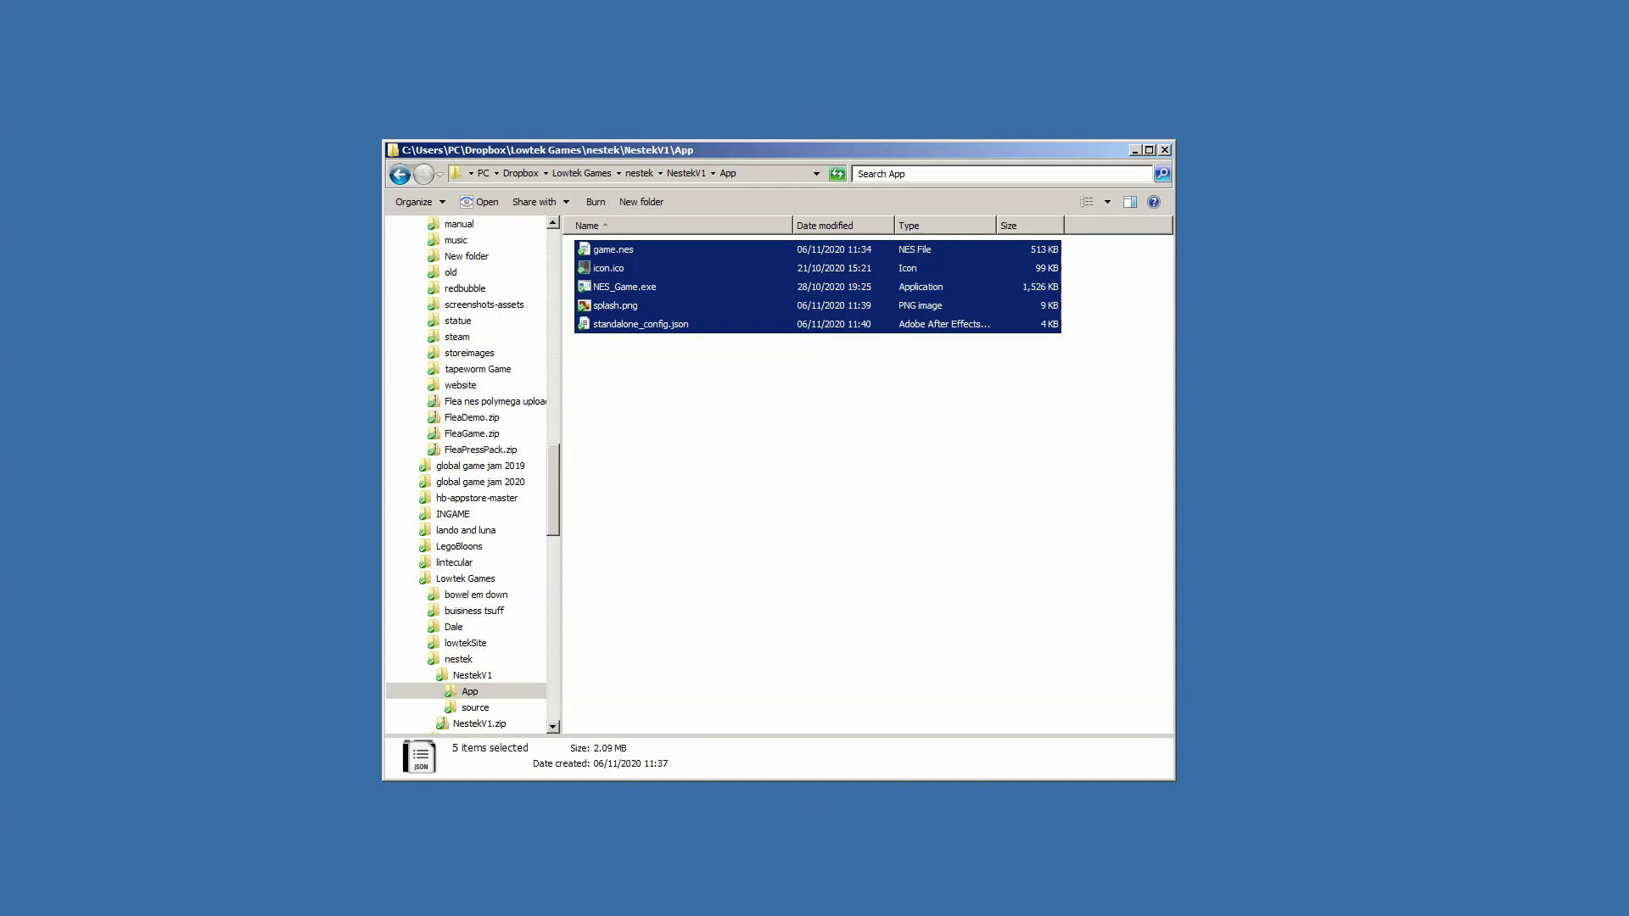
left_click(763, 492)
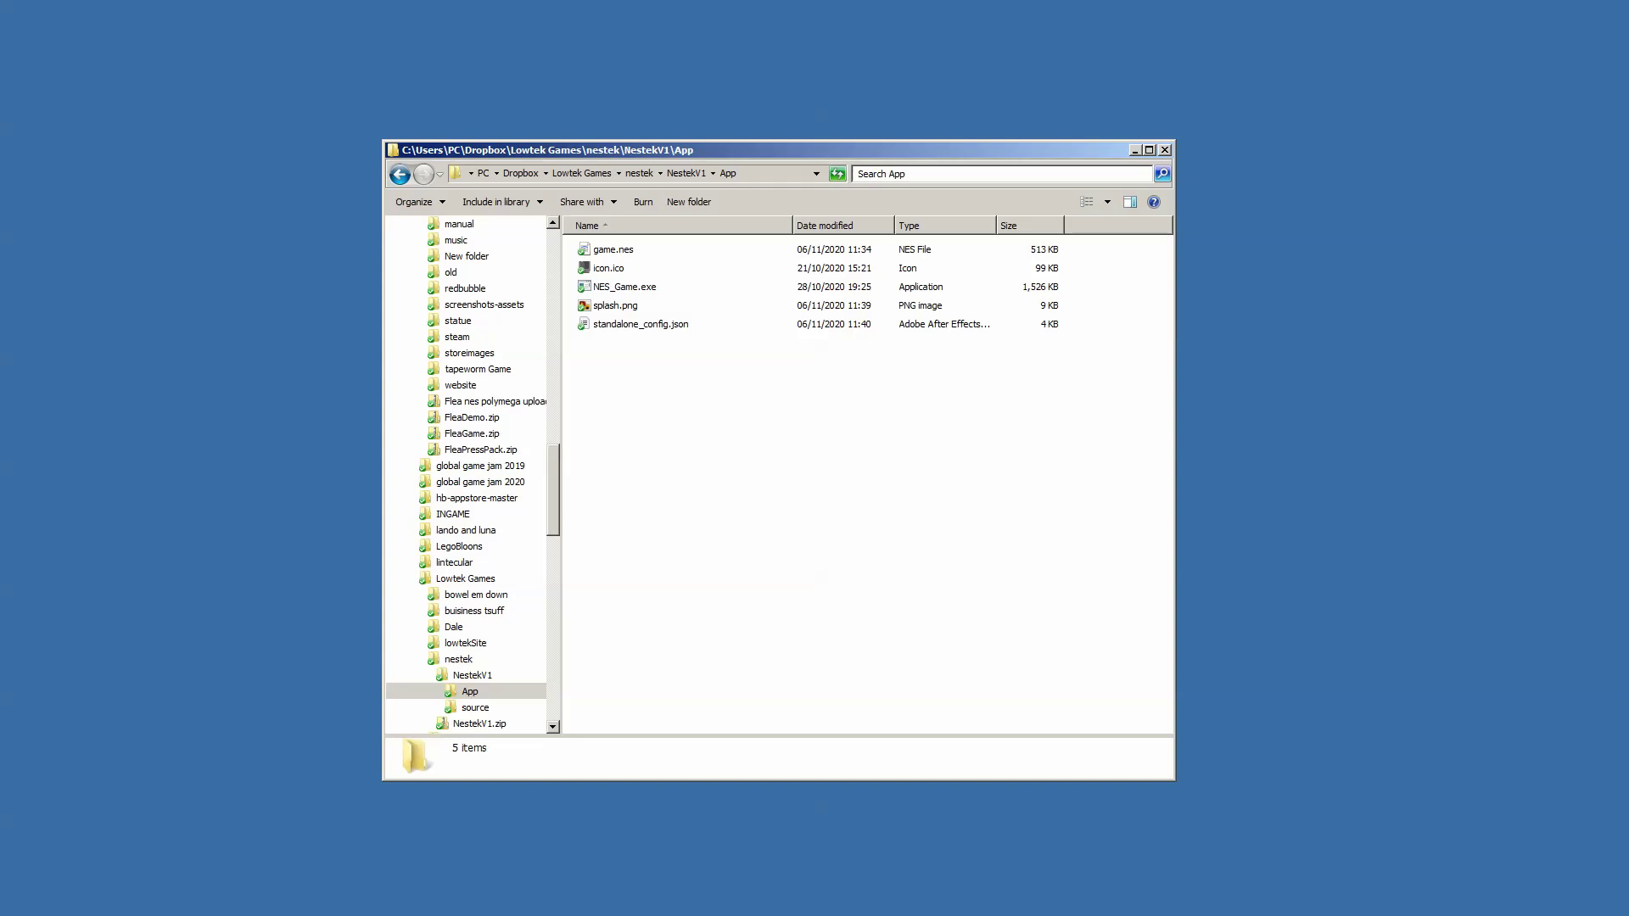
left_click(614, 249)
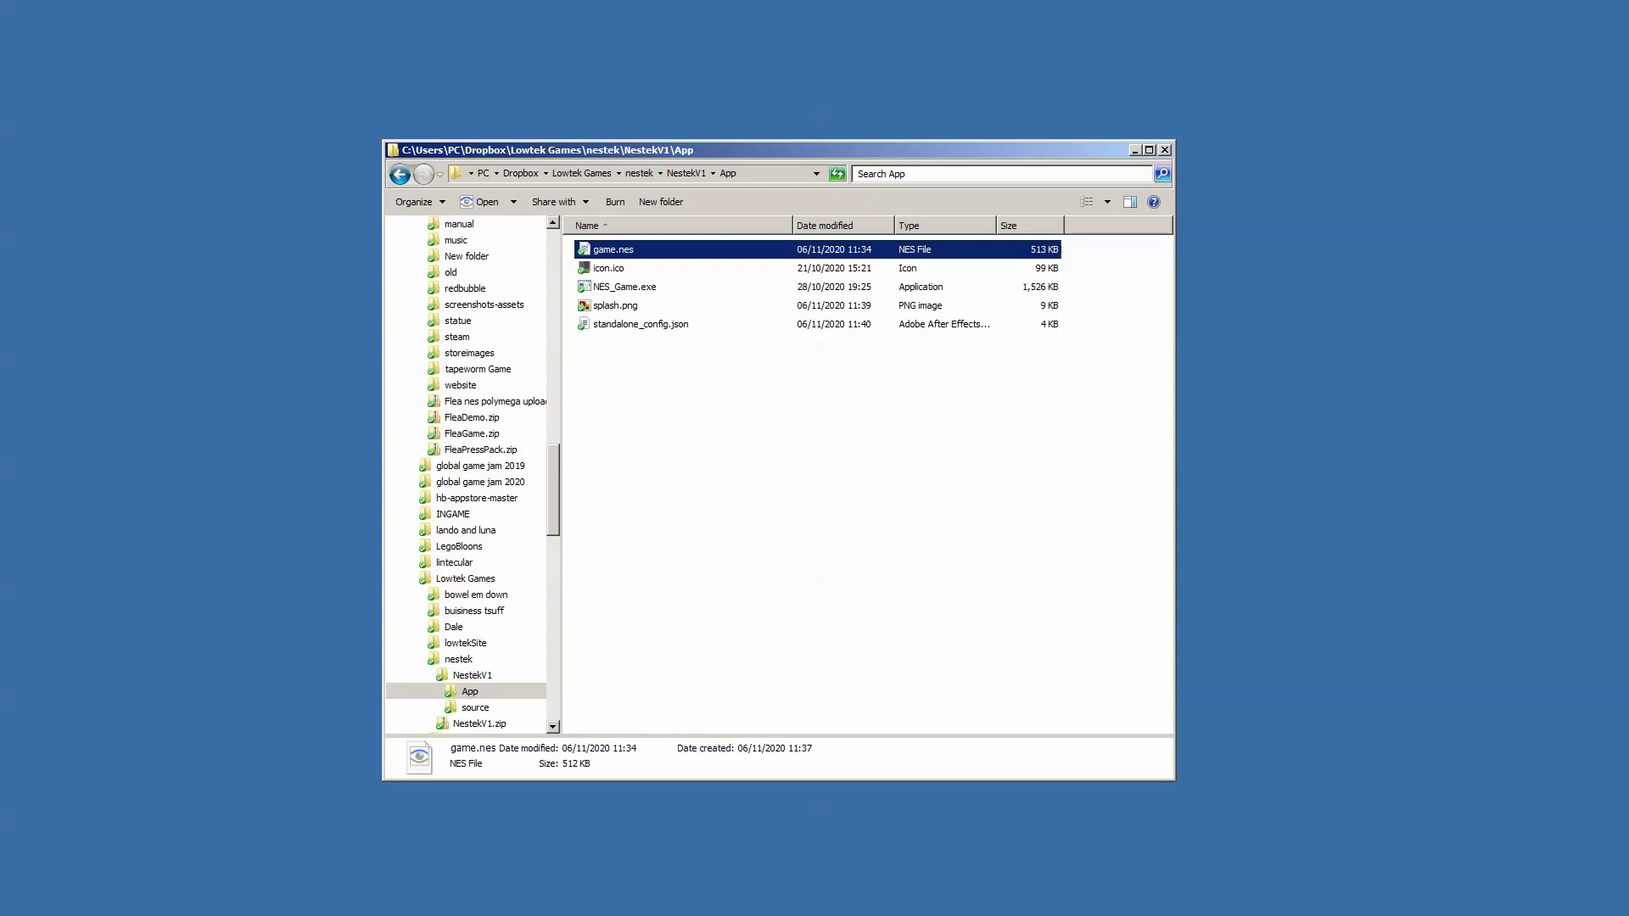
left_click(608, 267)
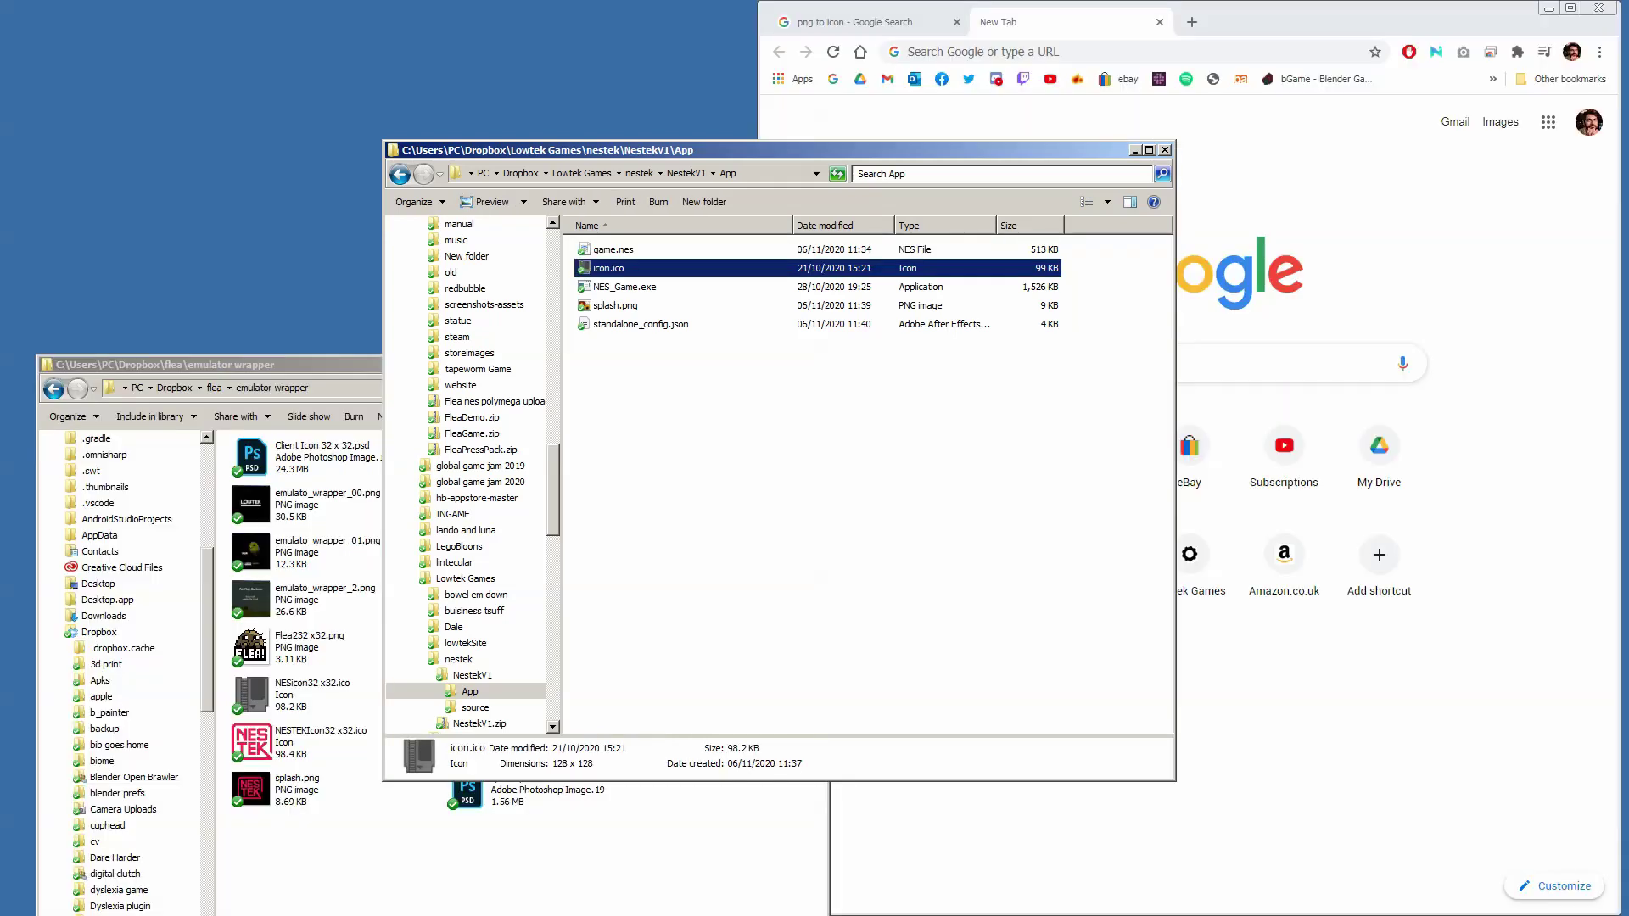
Step: Convert NESicon32 x32.png from the emulator wrapper folder to an ICO file with ConvertICO.com
key("alt+Tab")
left_click_drag(424, 365, 428, 152)
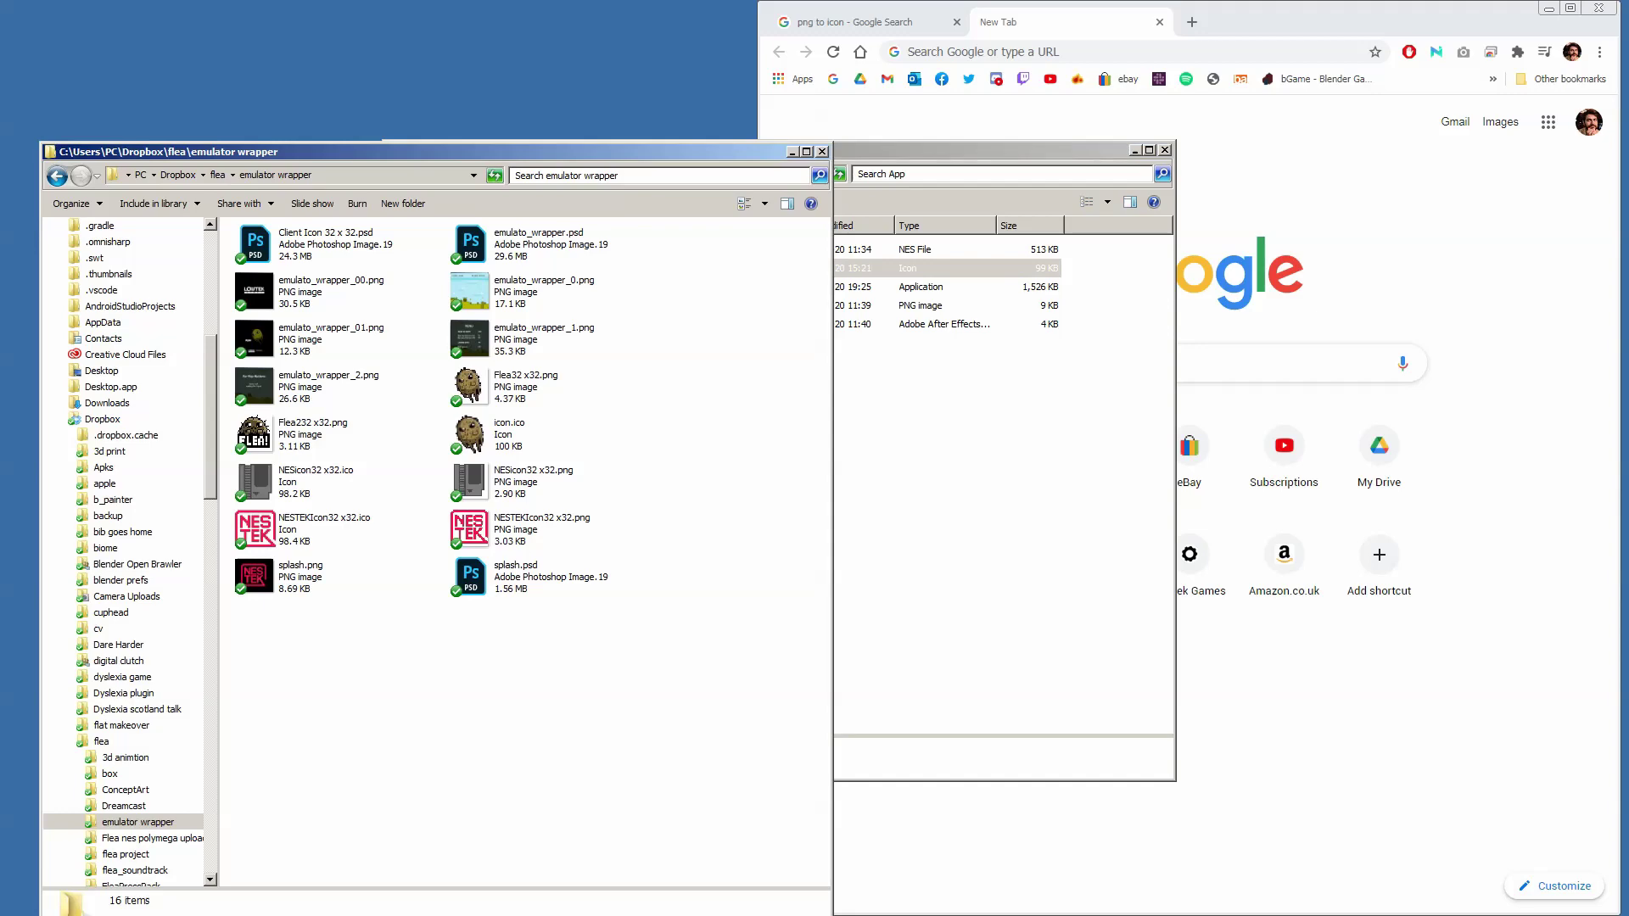
left_click(316, 482)
left_click(857, 23)
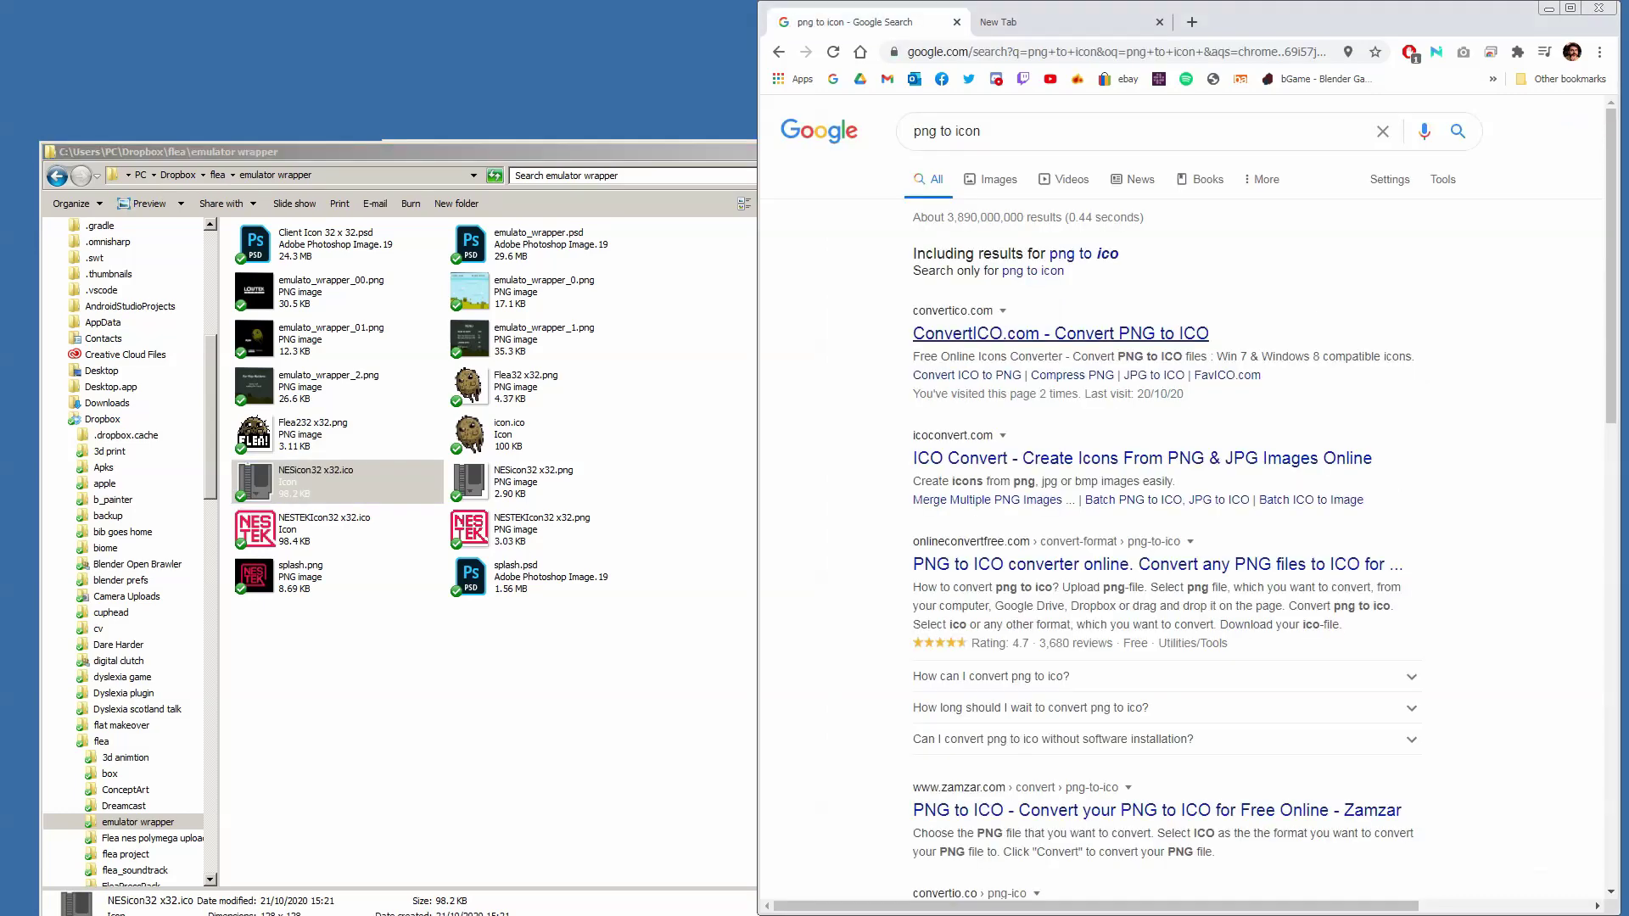
left_click(1060, 333)
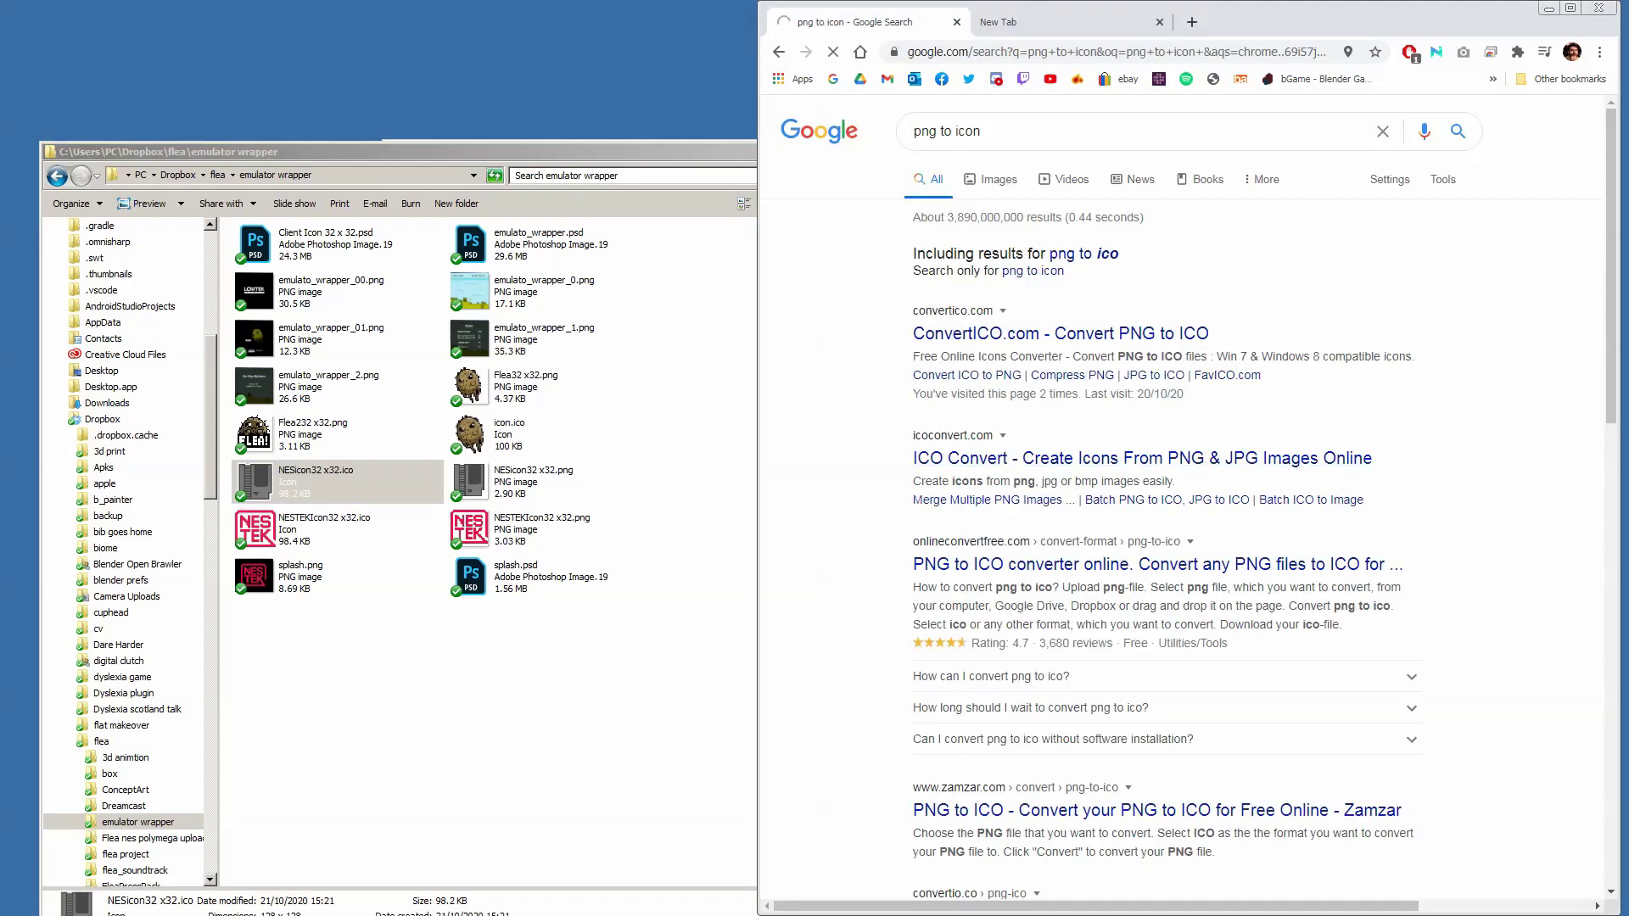
left_click(532, 481)
left_click_drag(532, 482, 1008, 416)
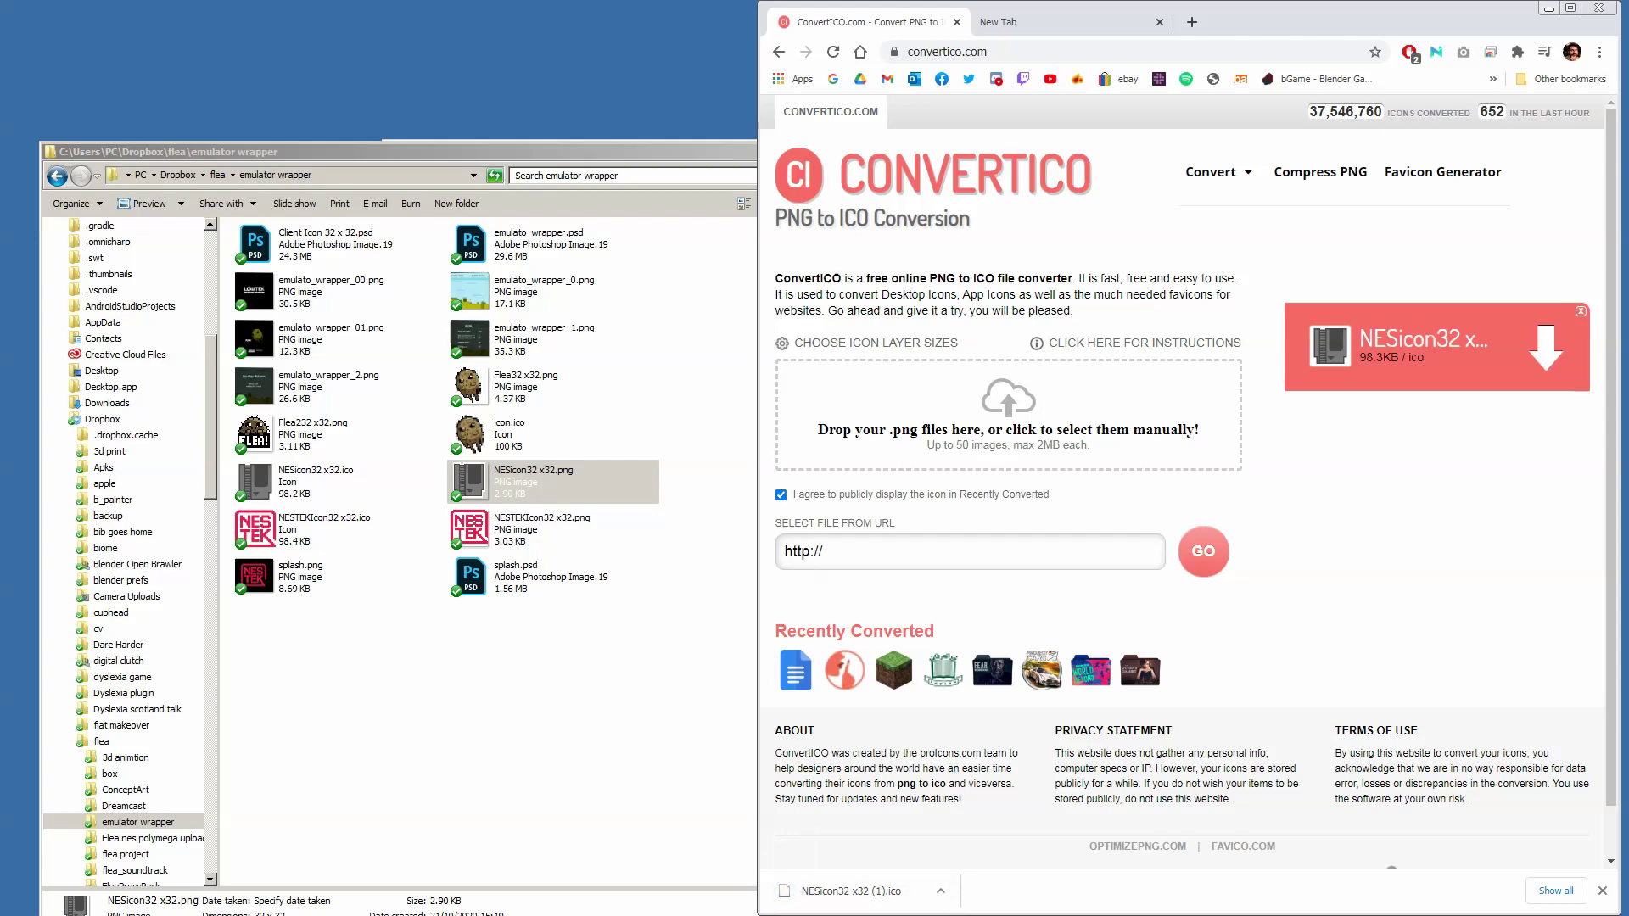
left_click(1548, 8)
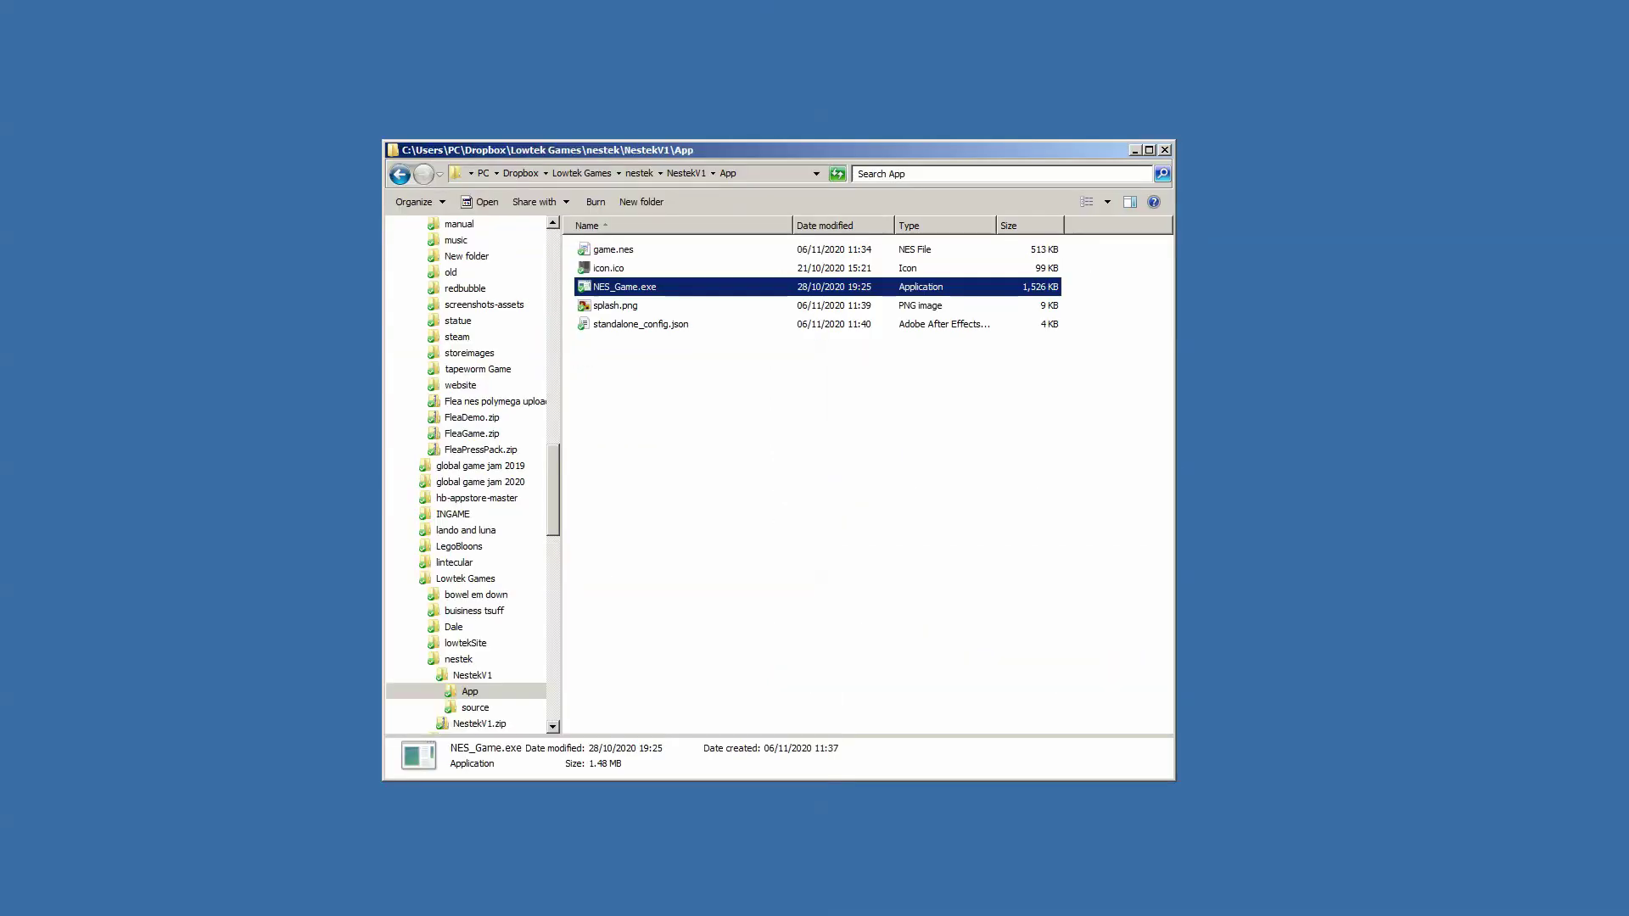
key("F2")
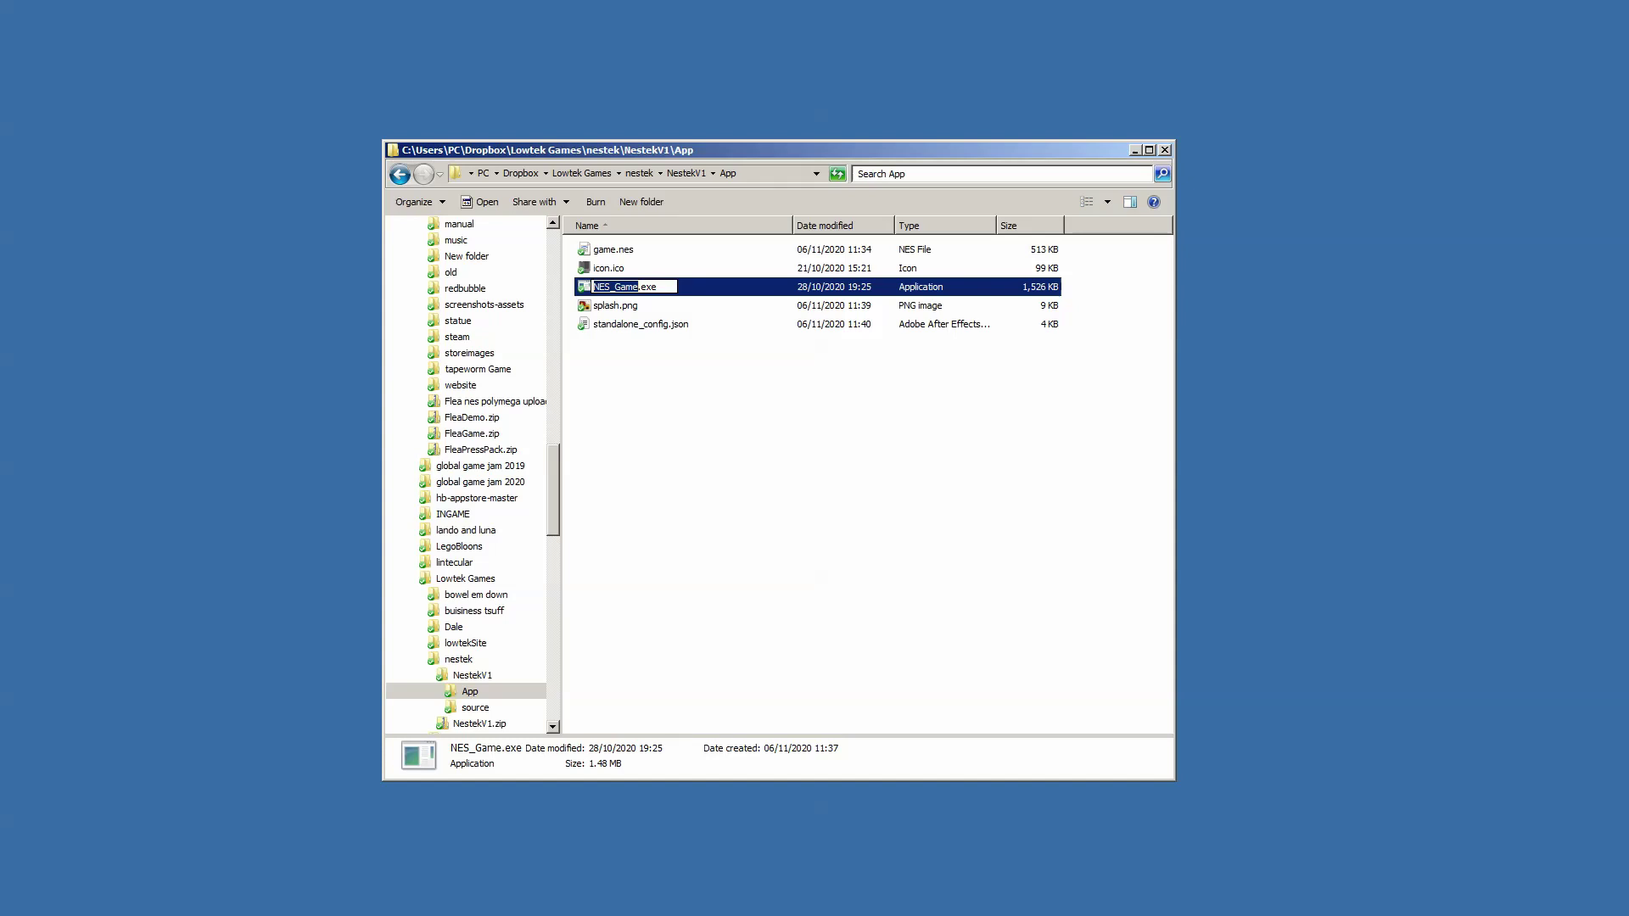
key("Escape")
left_click(814, 475)
Step: View the splash.png image from the App folder and close it again
double_click(615, 306)
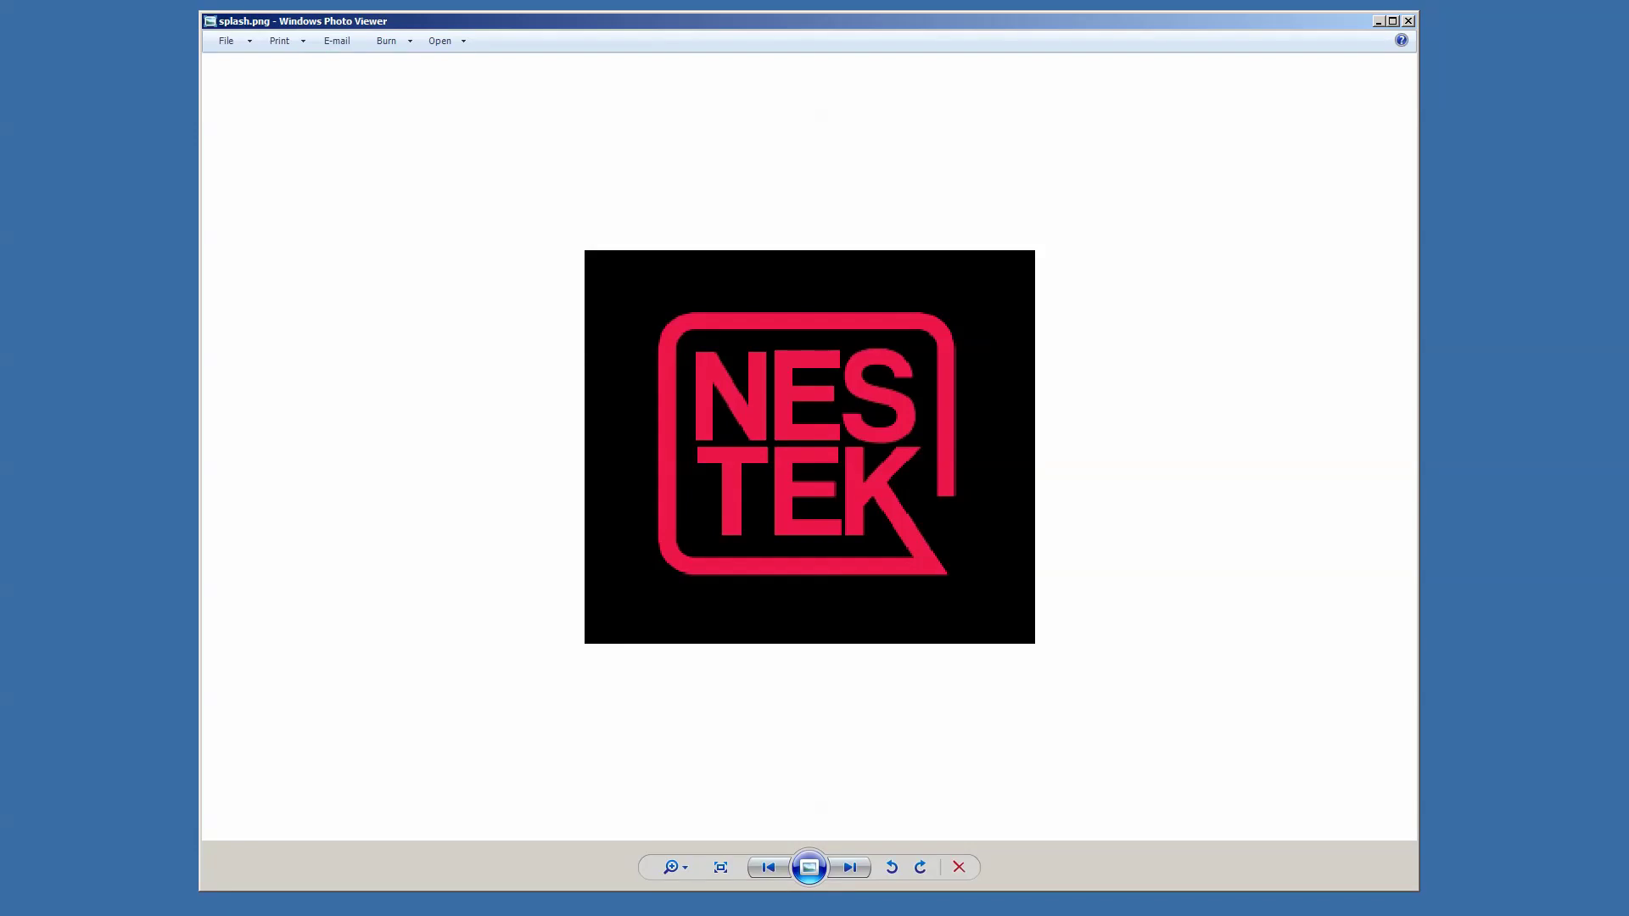
left_click(1408, 22)
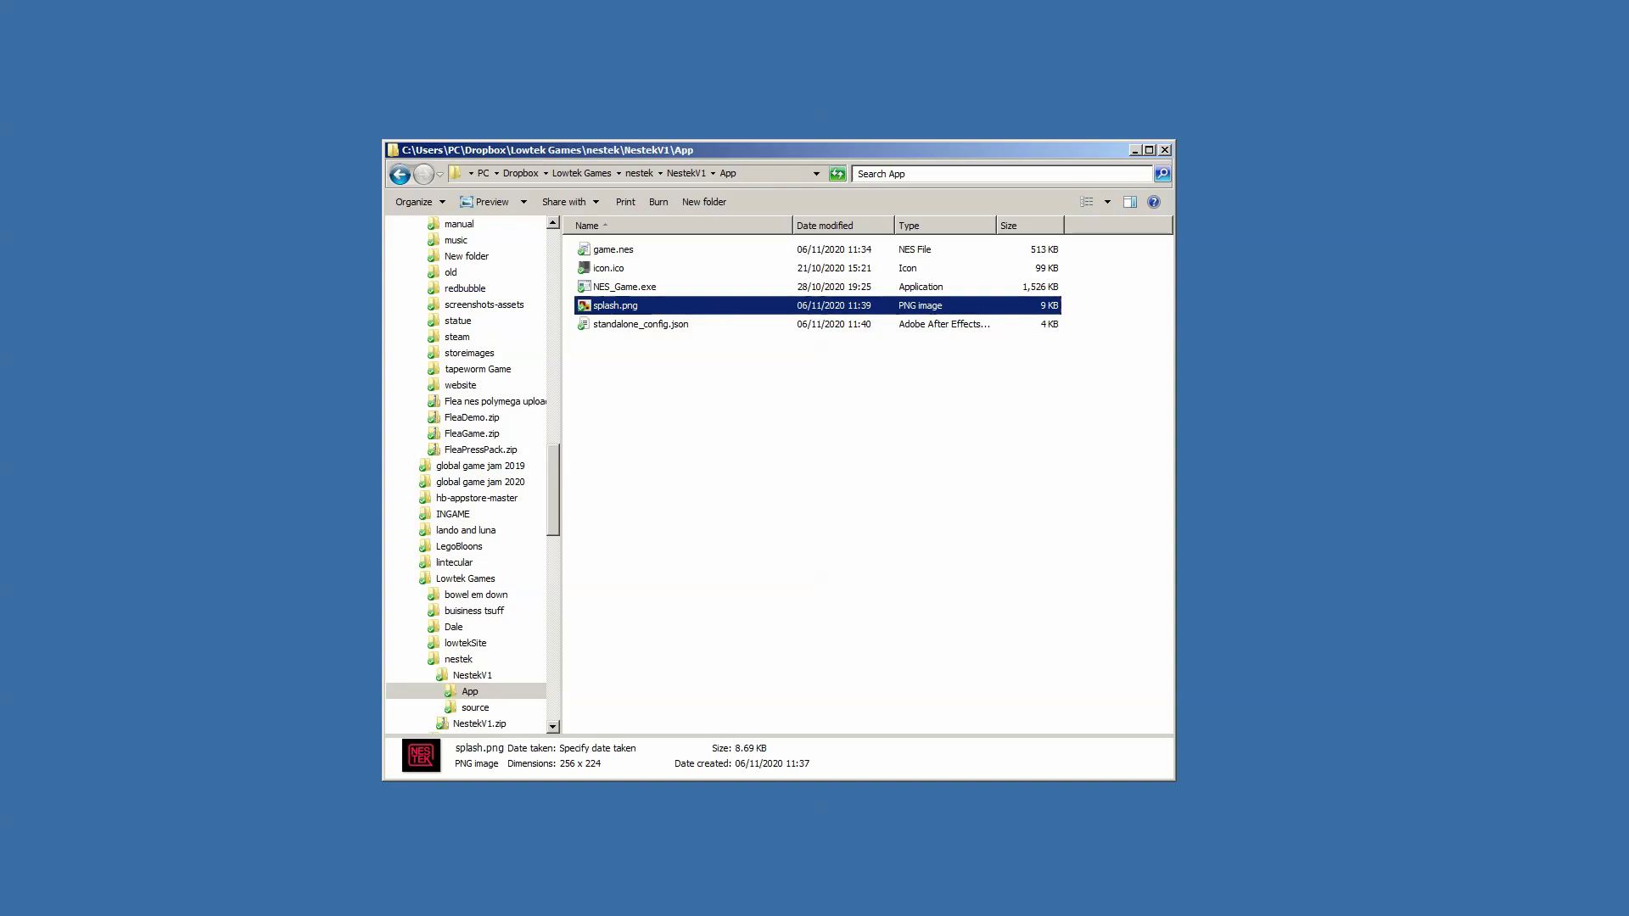
left_click(849, 492)
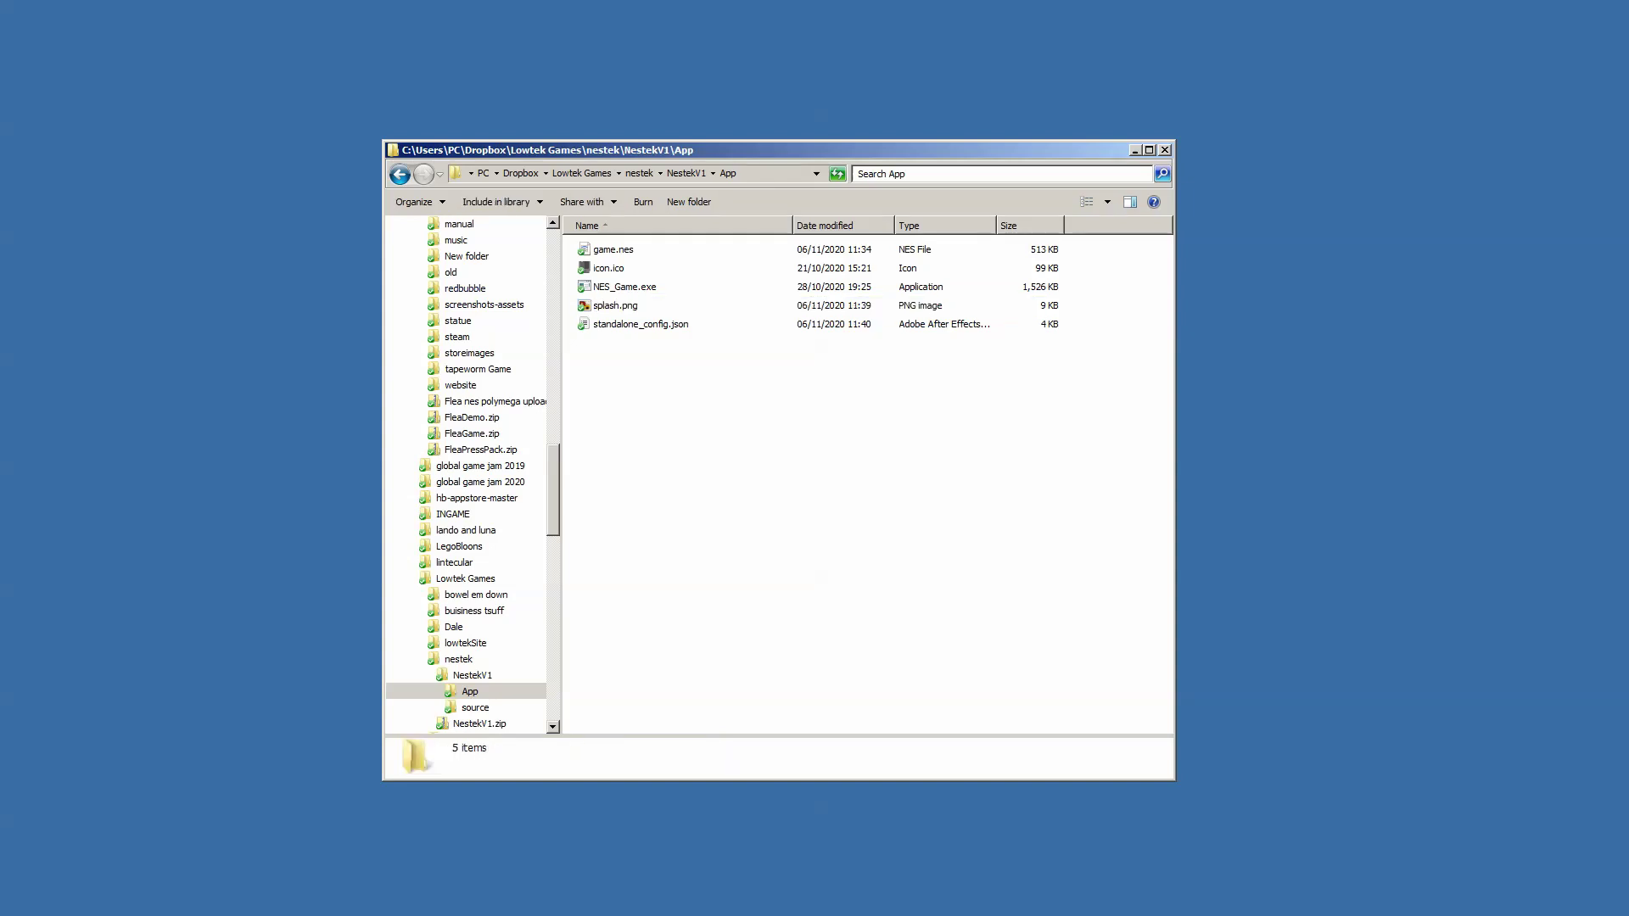
Step: Open standalone_config.json in Notepad++ and look through its button mappings
right_click(633, 326)
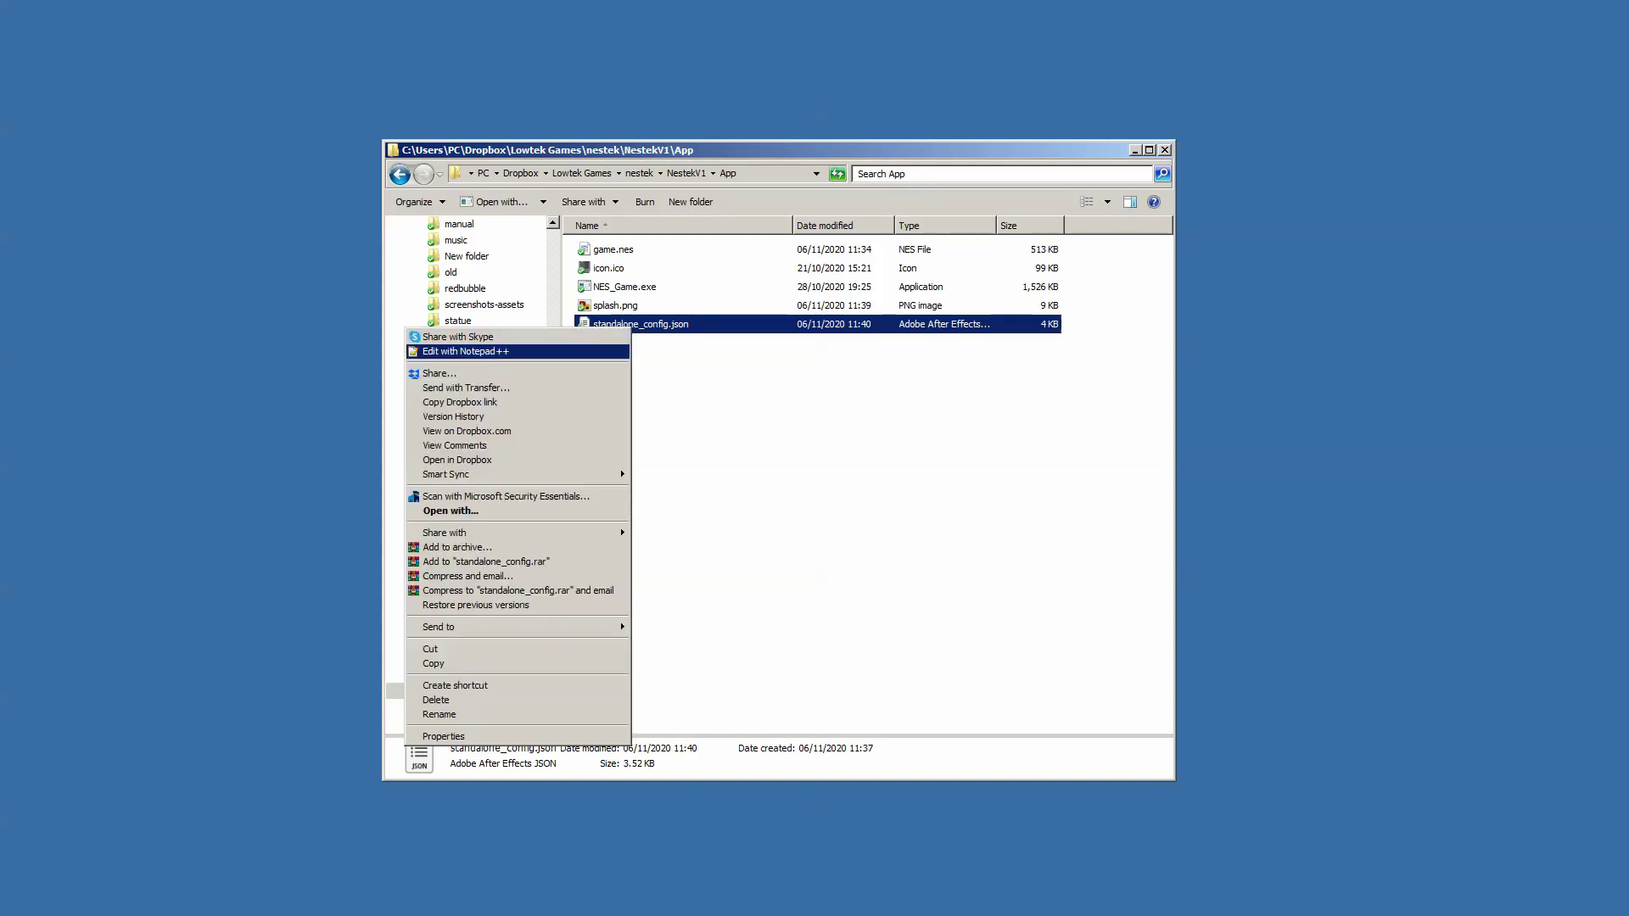
left_click(594, 353)
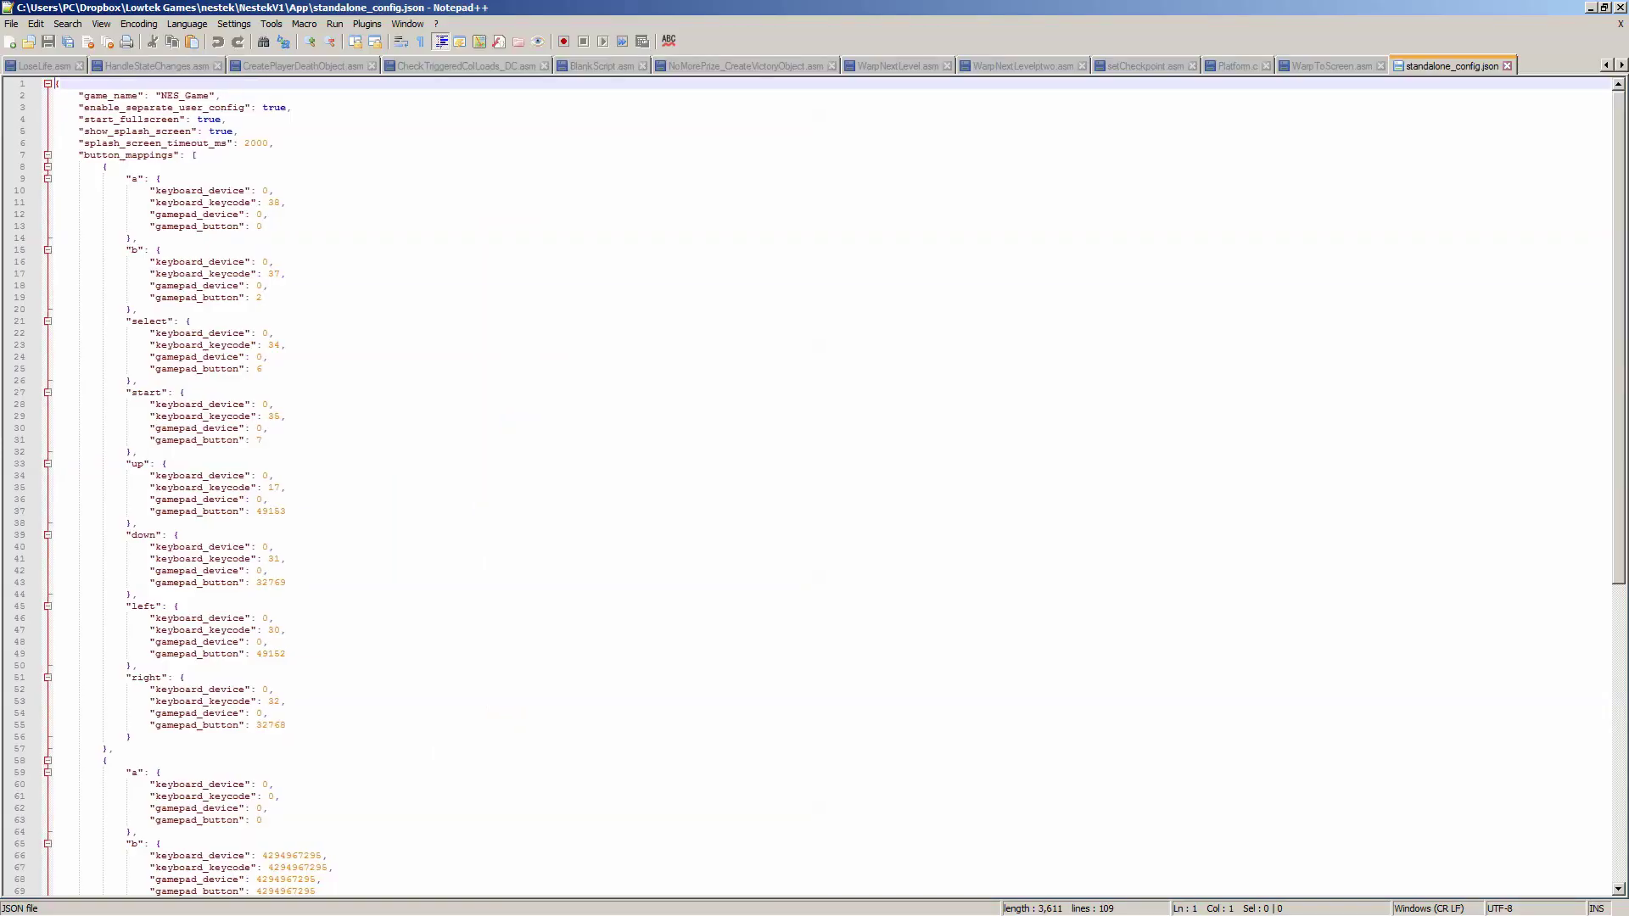
left_click(293, 273)
scroll(815, 486, "down", 14)
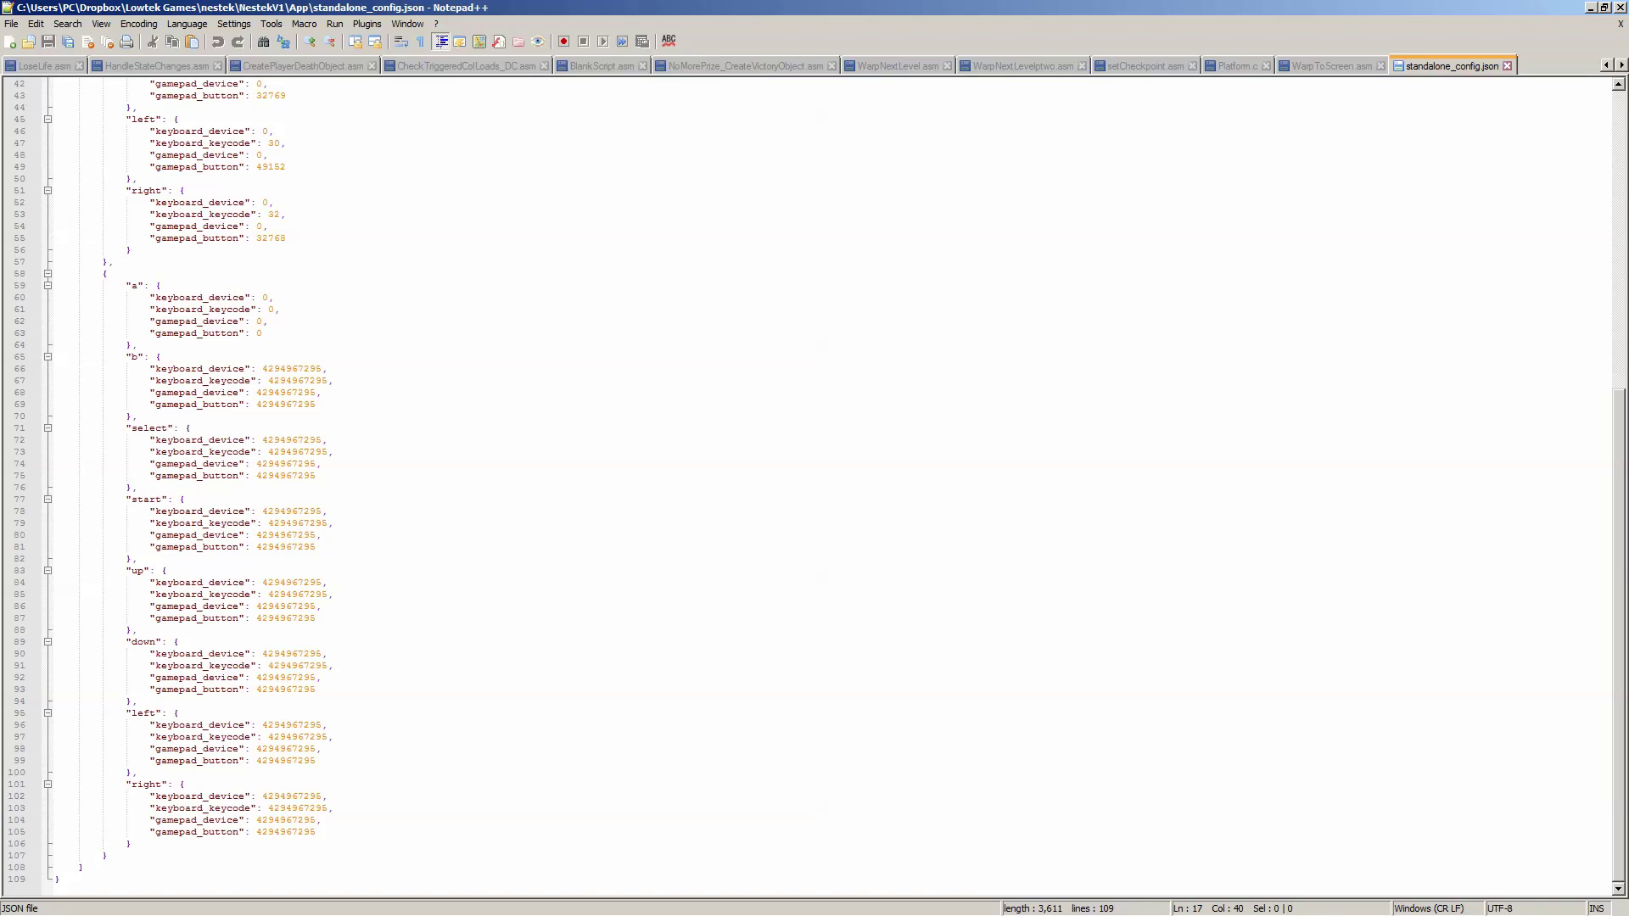
scroll(814, 488, "up", 14)
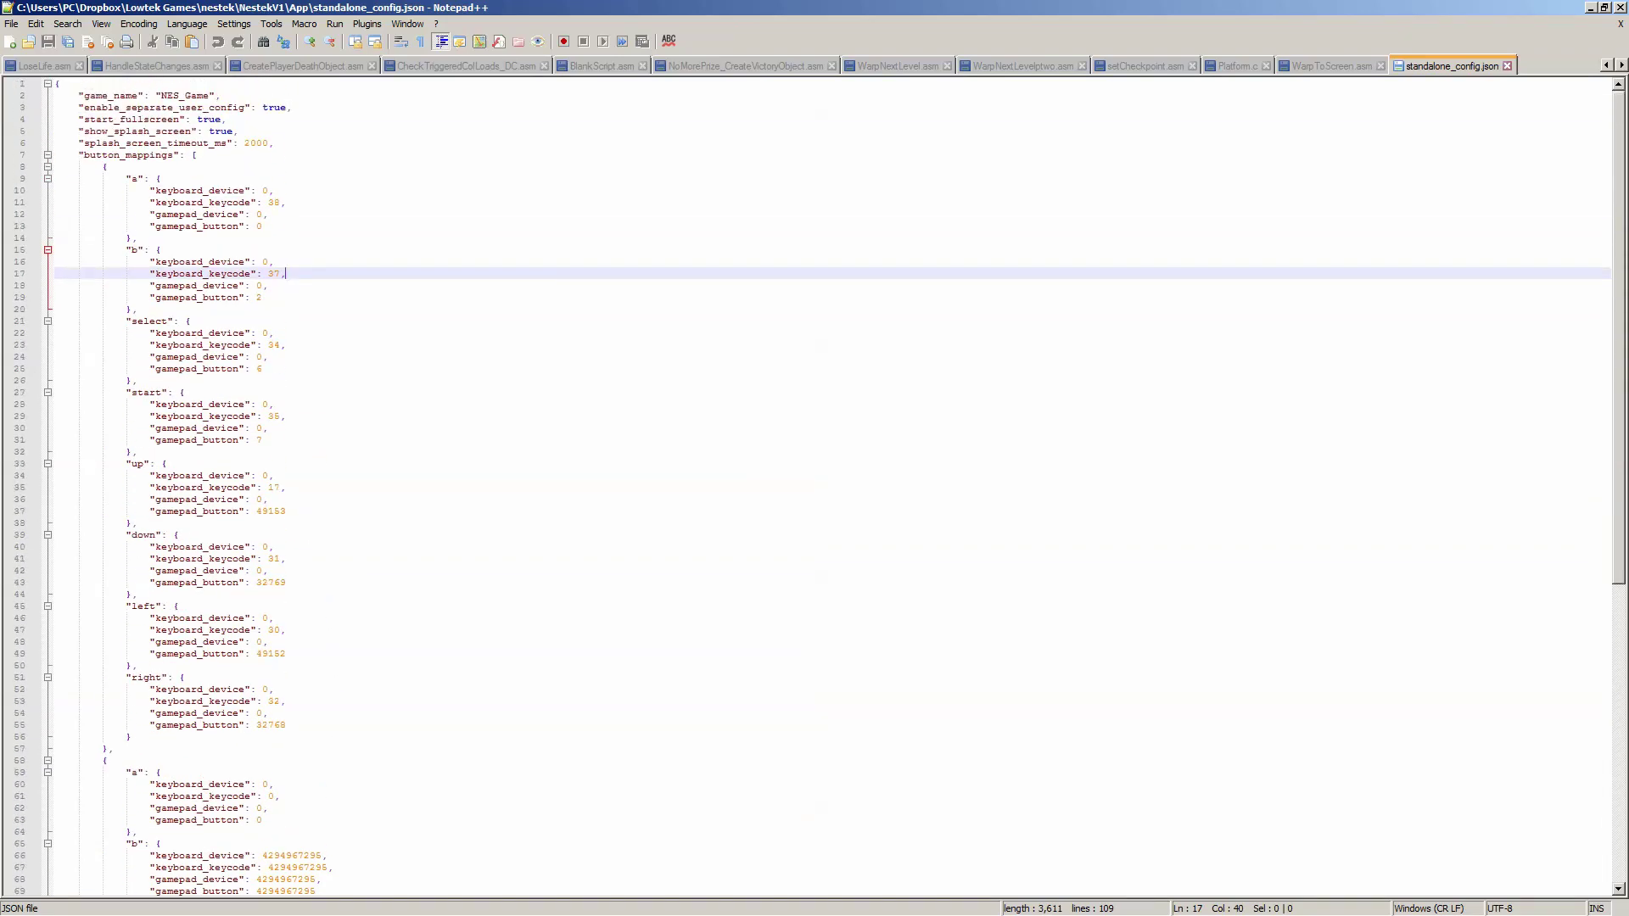
Step: Examine the game name, separate user config and splash screen timeout settings in the config file
left_click_drag(197, 154, 208, 96)
left_click(222, 95)
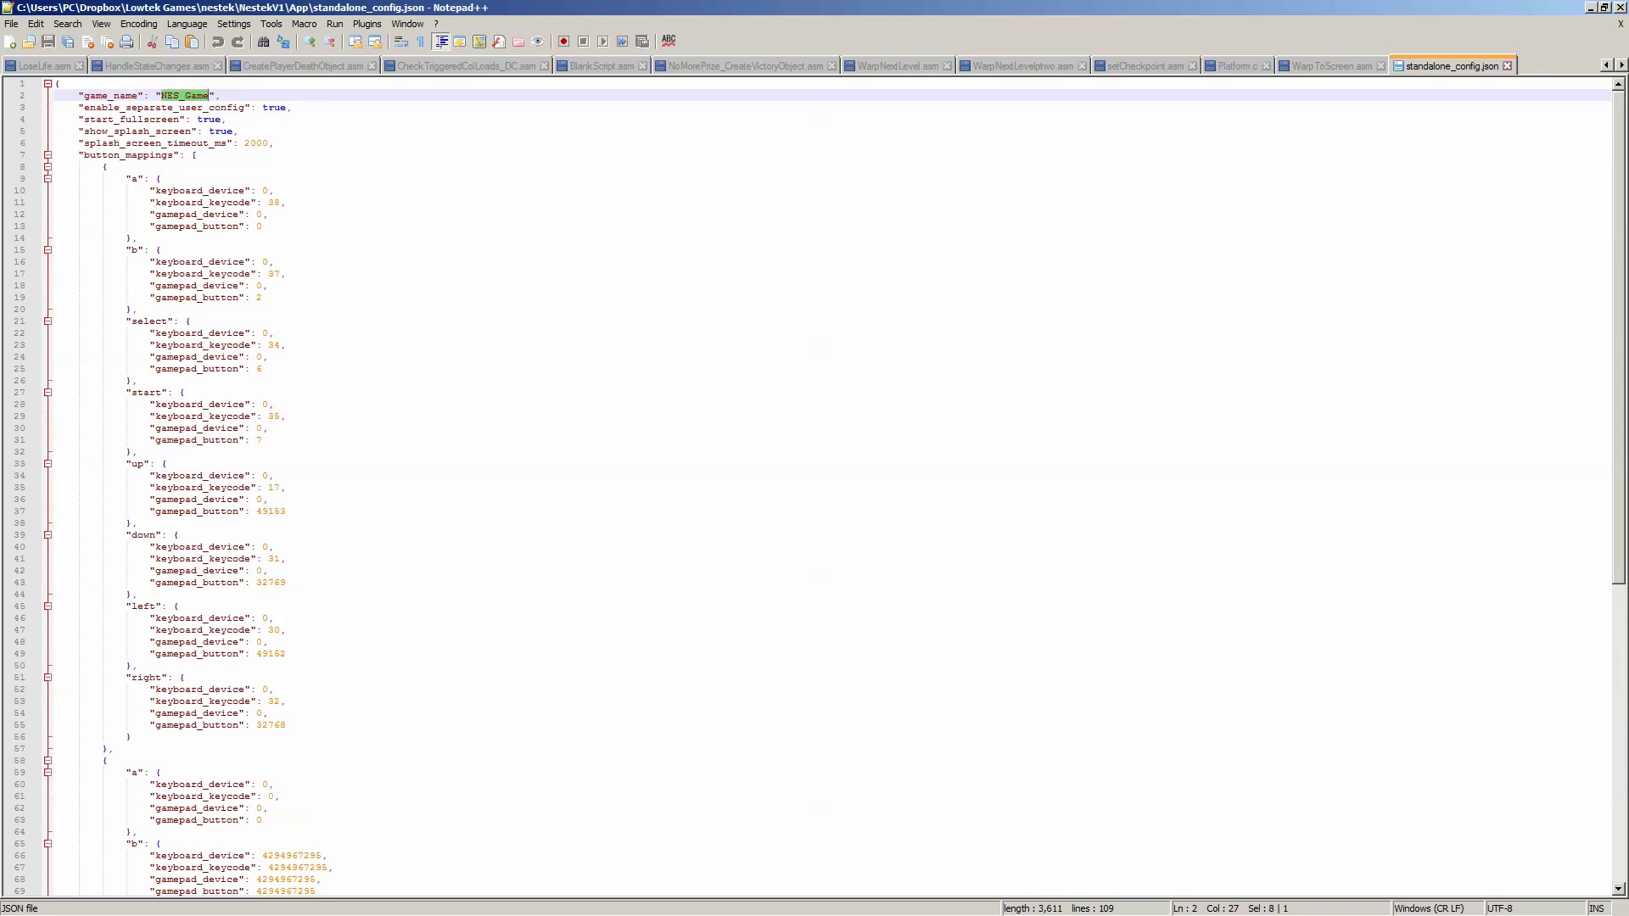
key("End")
key("Down")
key("End")
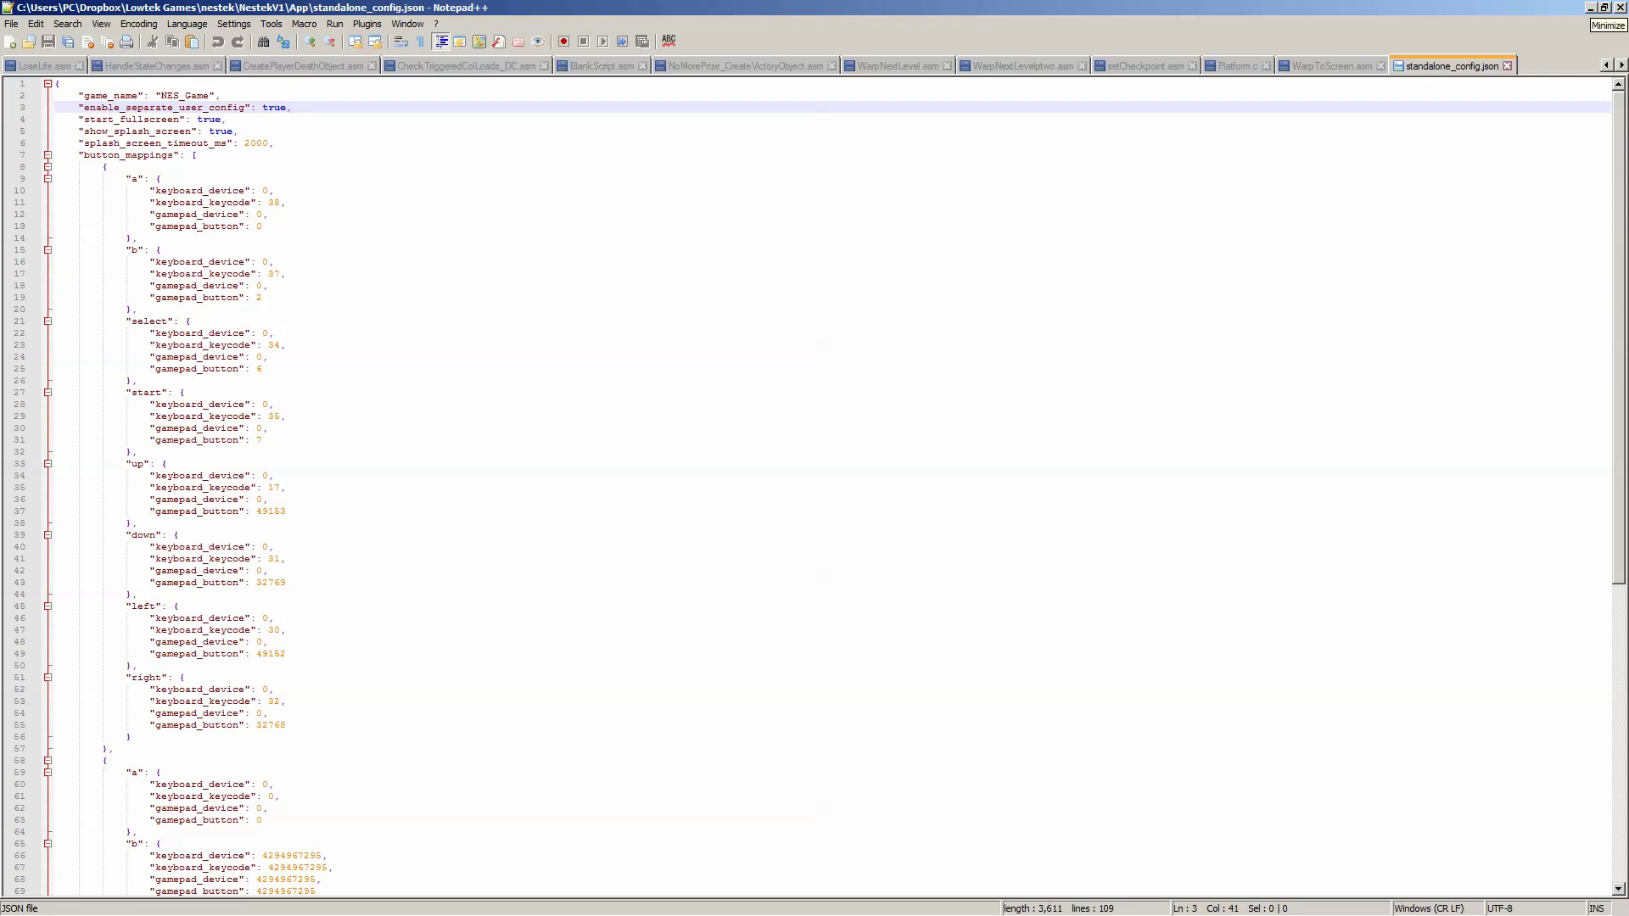
left_click(274, 143)
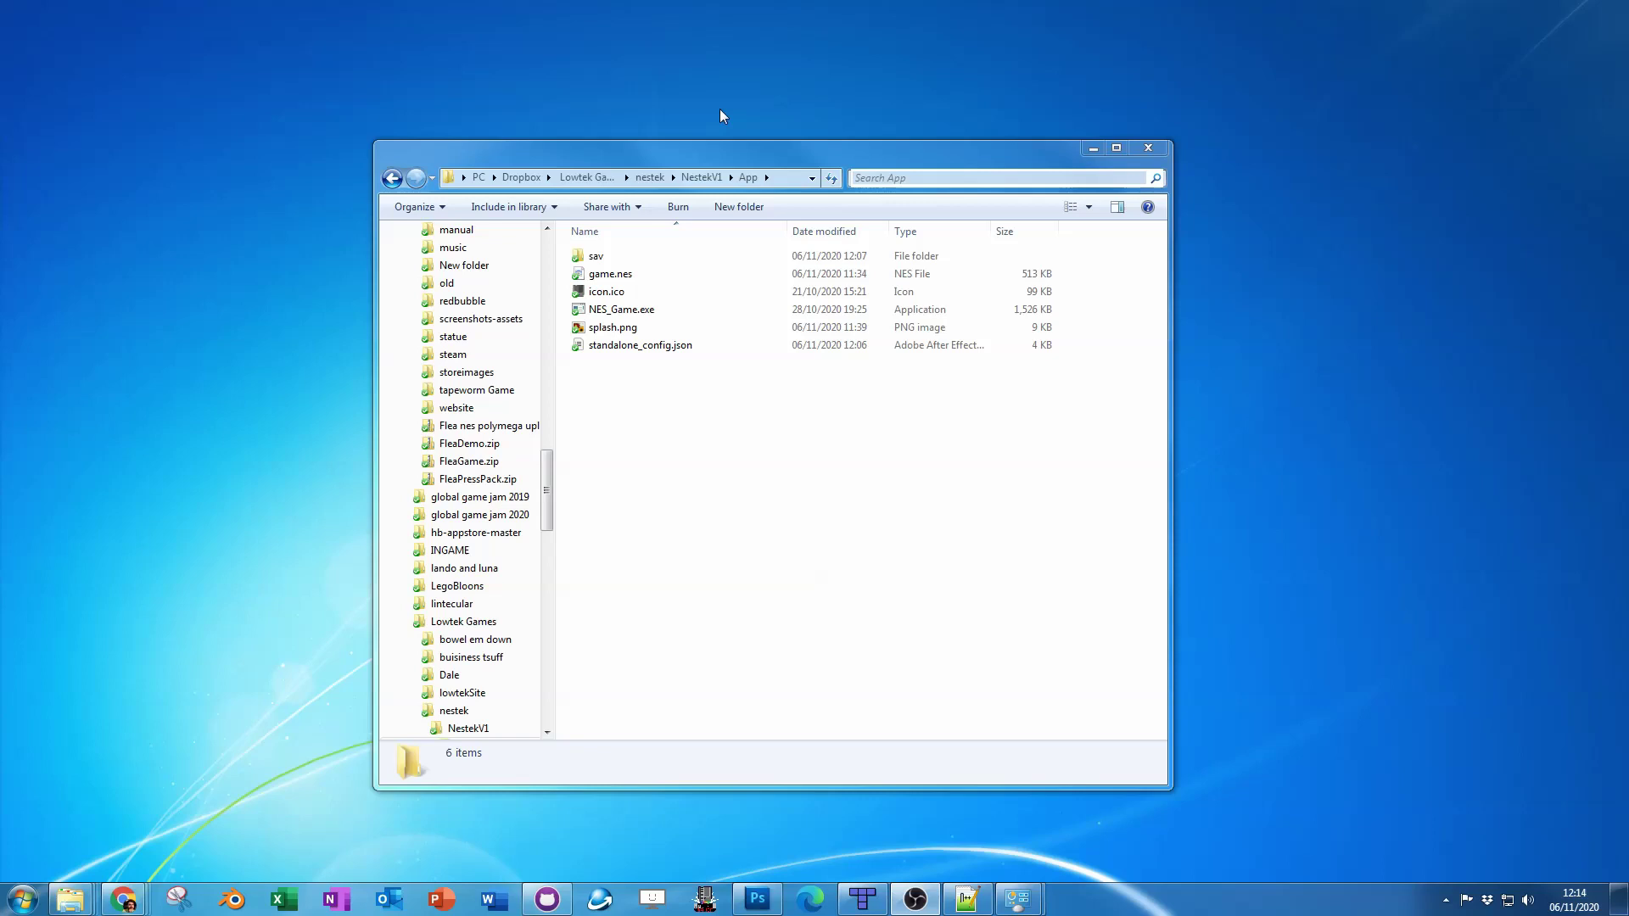
Step: Check the contents of the sav folder and return to the App folder
left_click(939, 452)
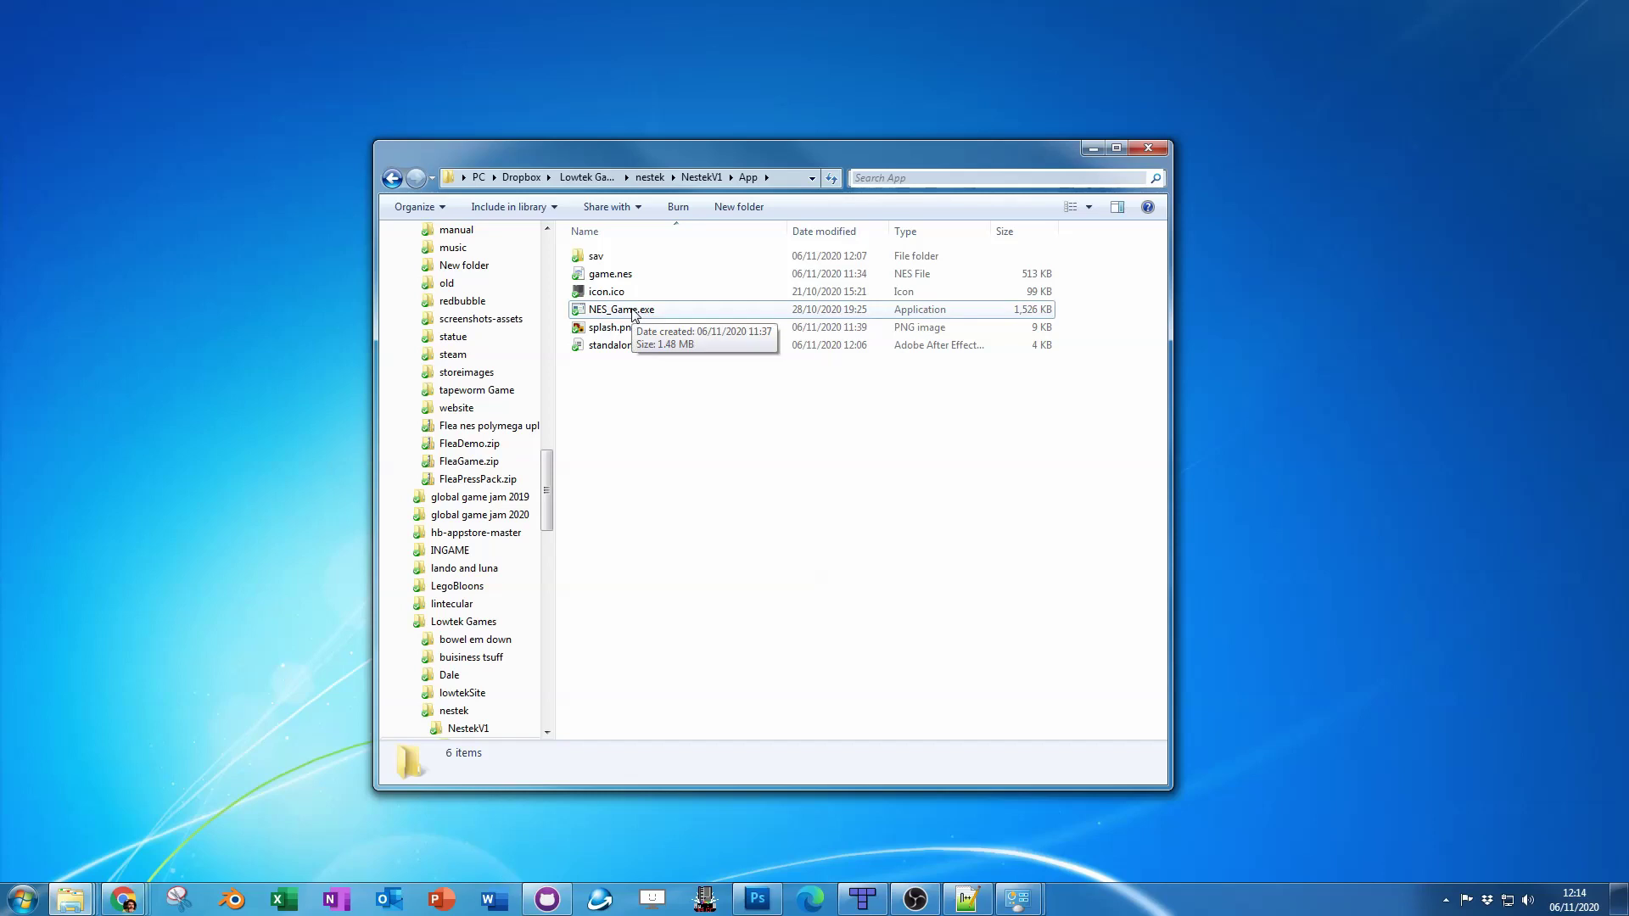
double_click(604, 258)
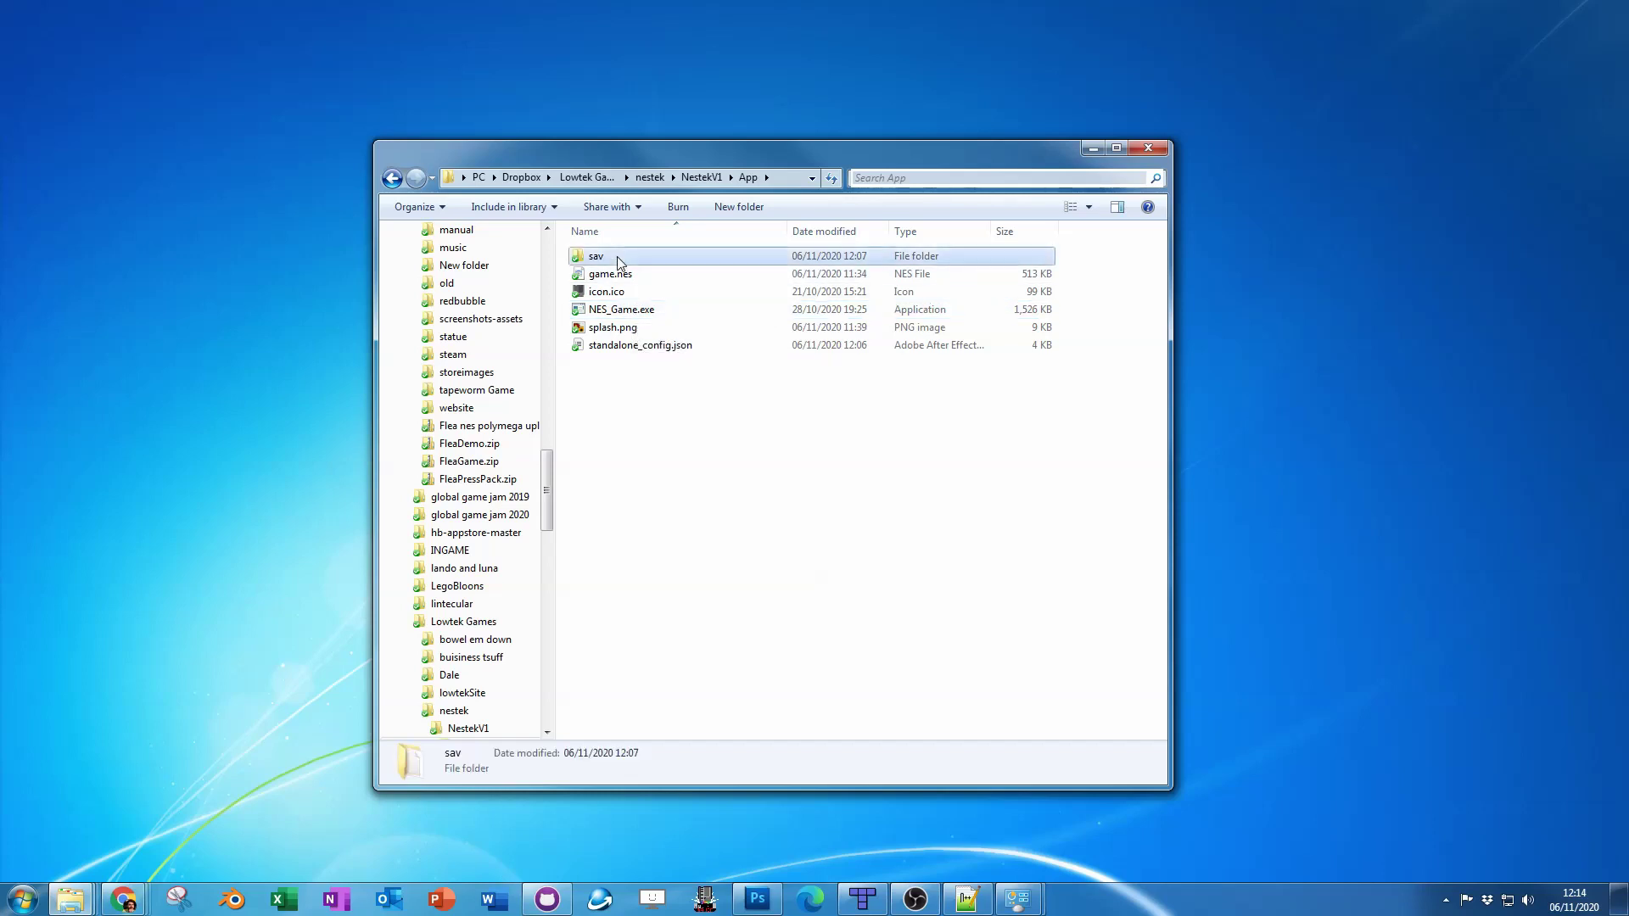
left_click(392, 177)
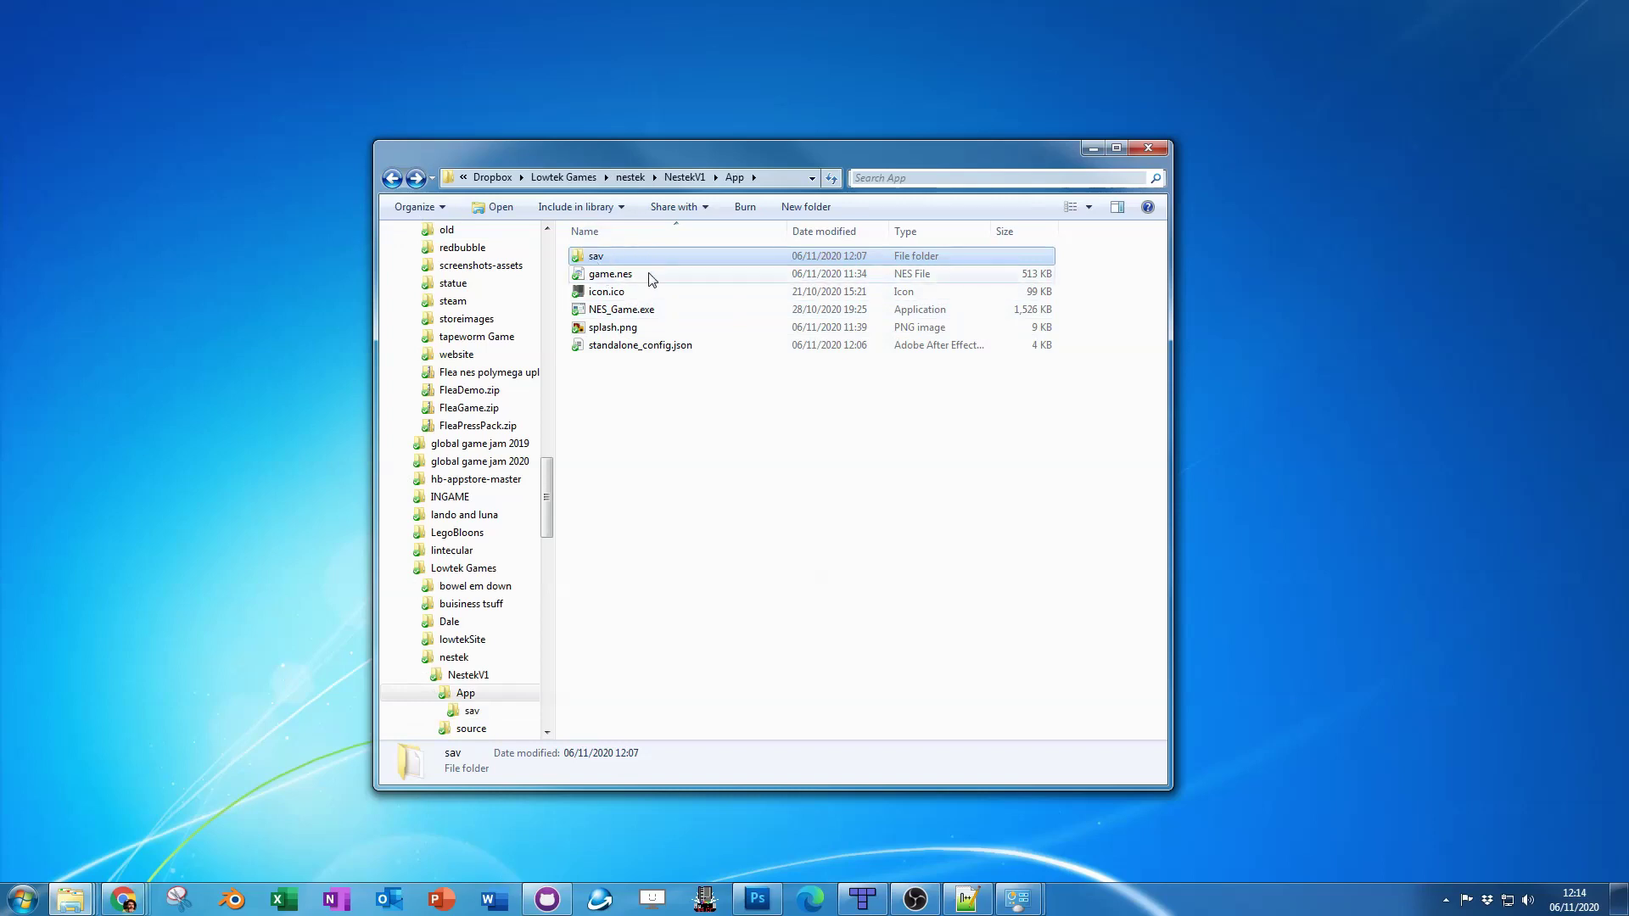
left_click(679, 406)
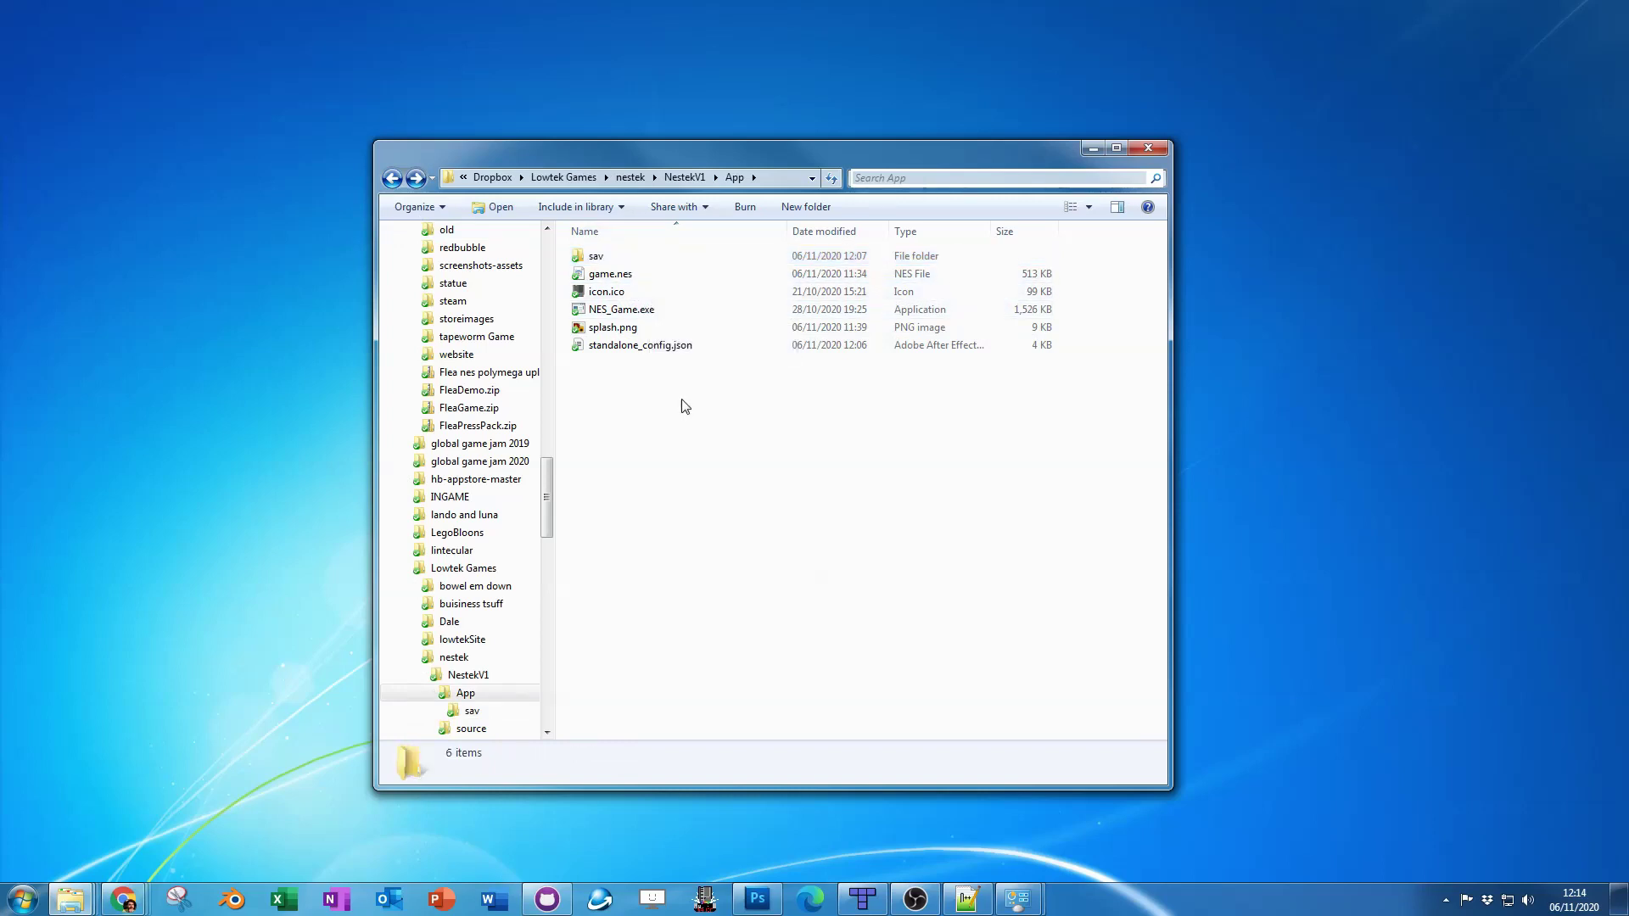
Step: Launch NES_Game.exe and open the button remapping screen for player 1 from its in-game menu
double_click(636, 310)
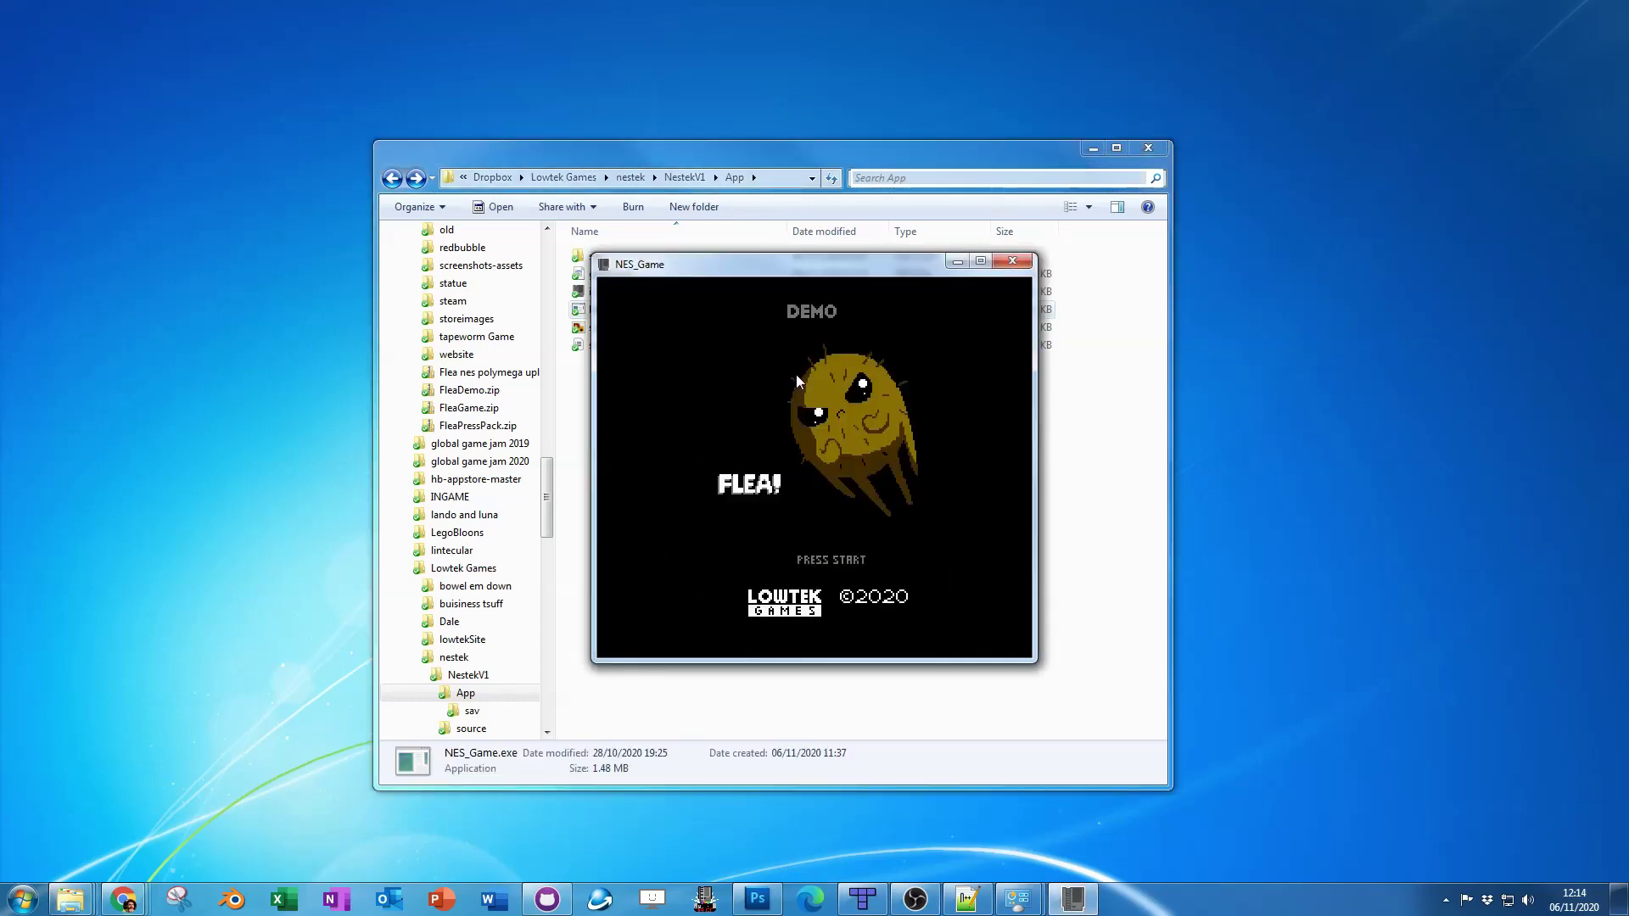
key("Escape")
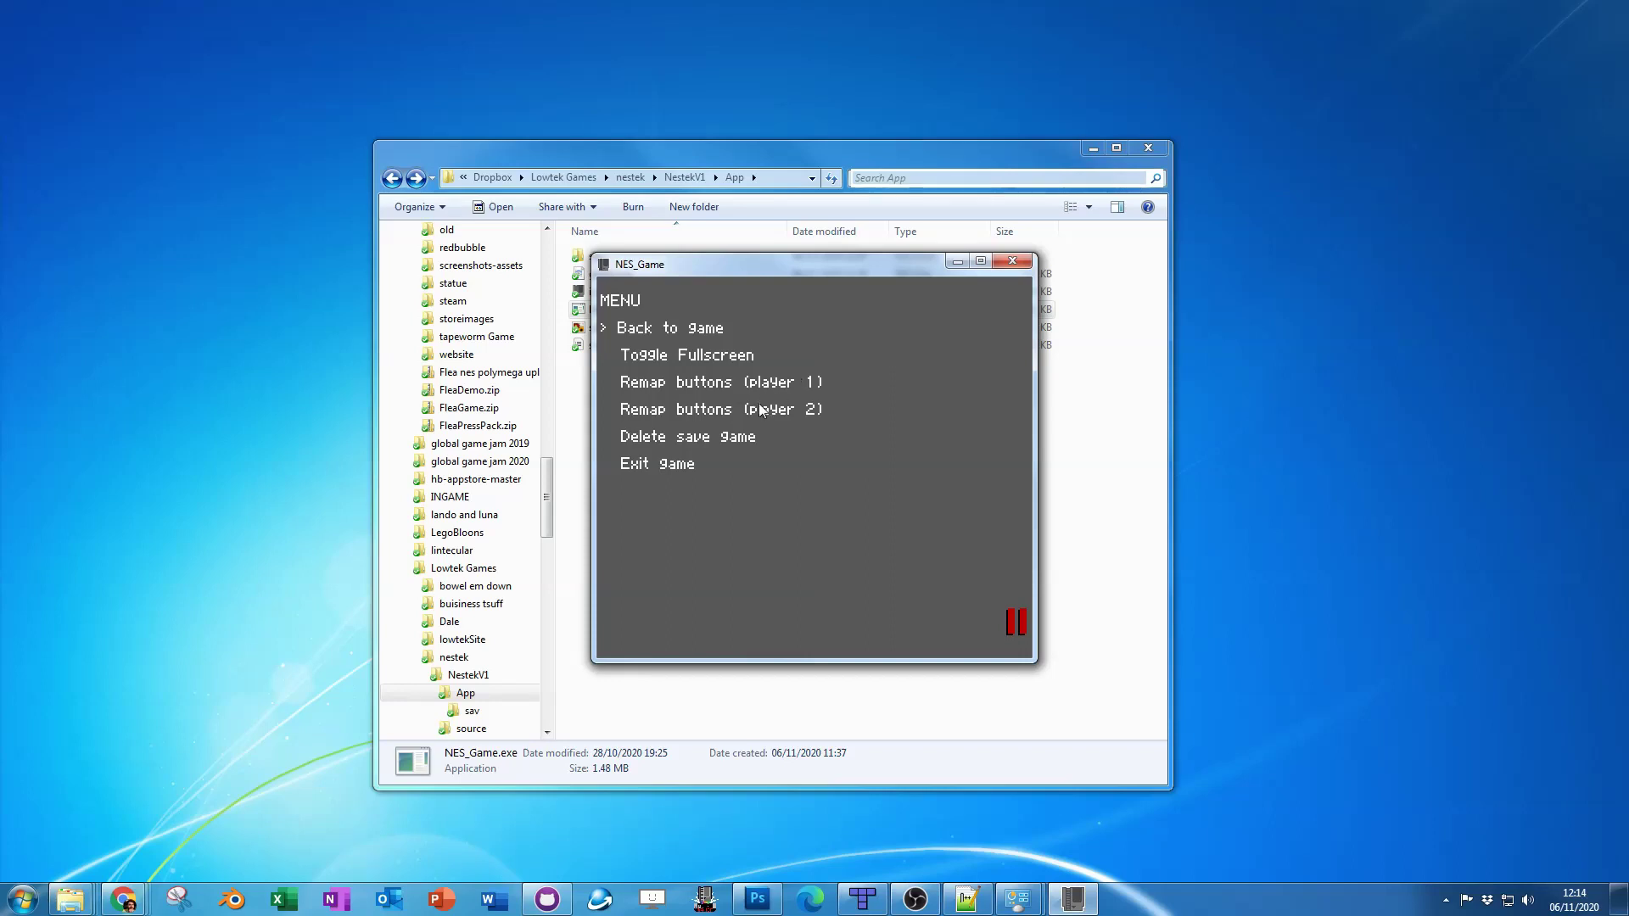
key("Down")
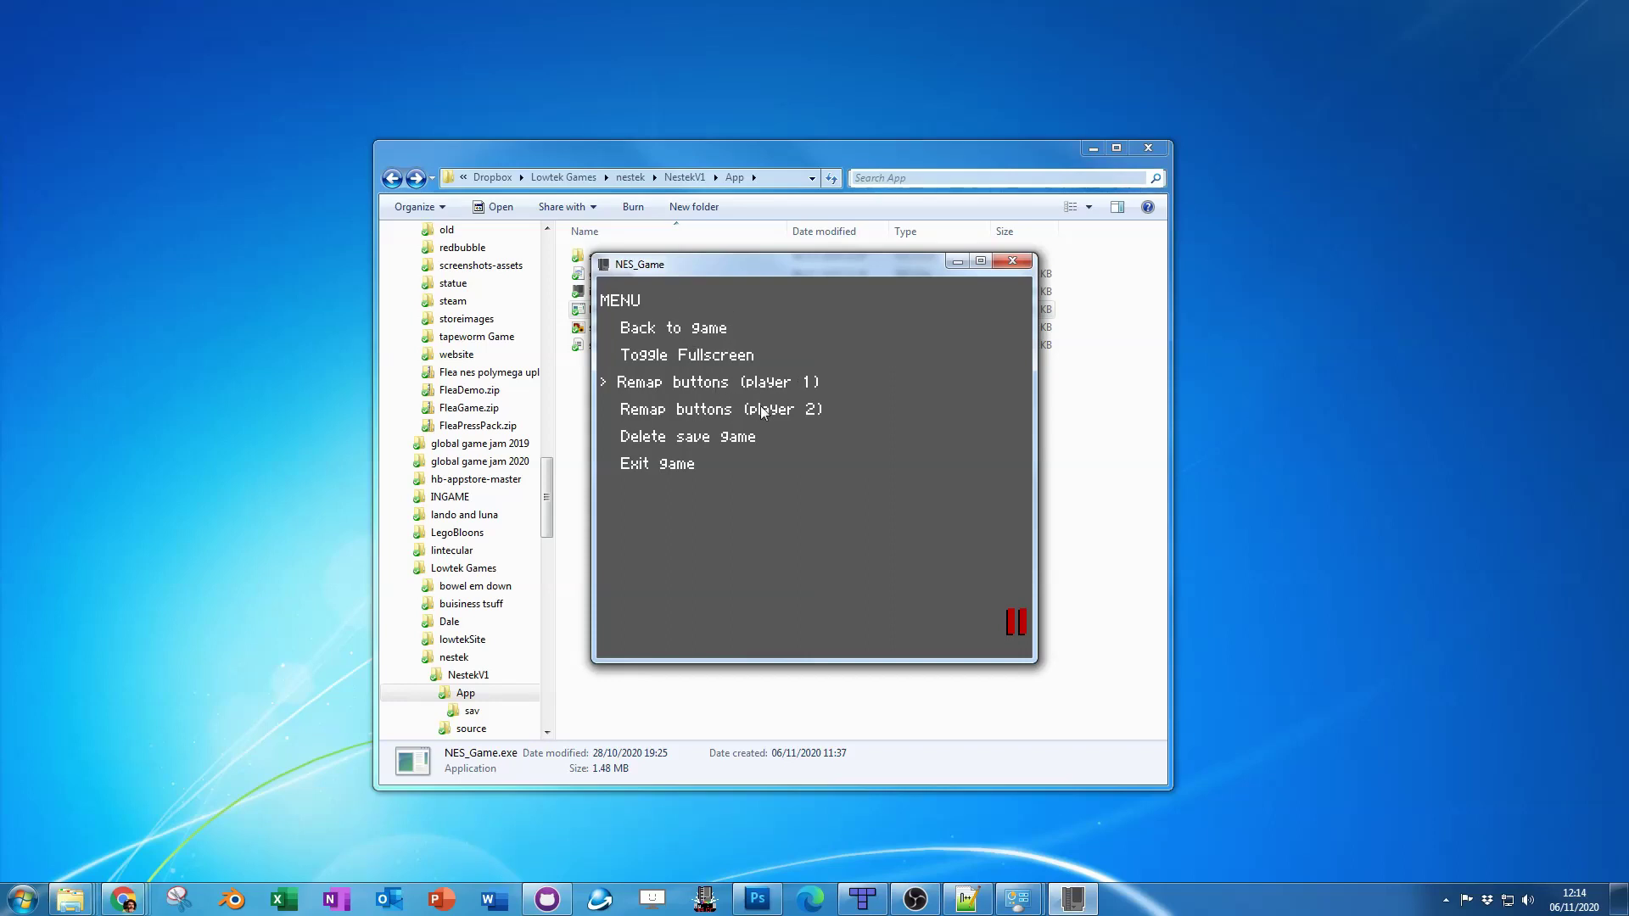
key("Down")
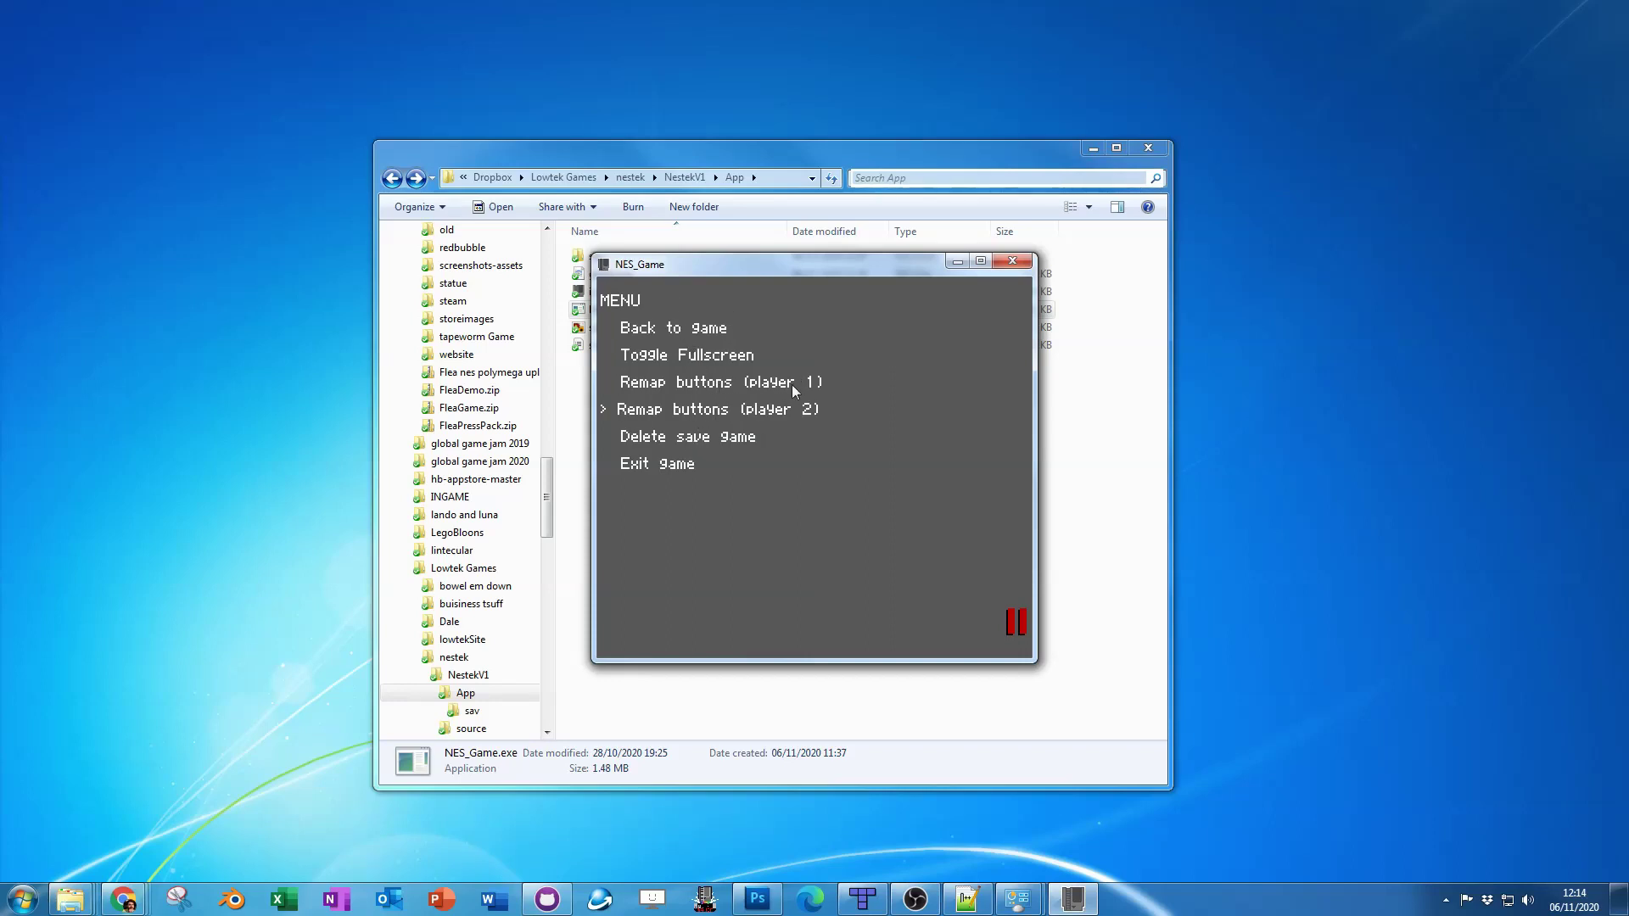
key("Up")
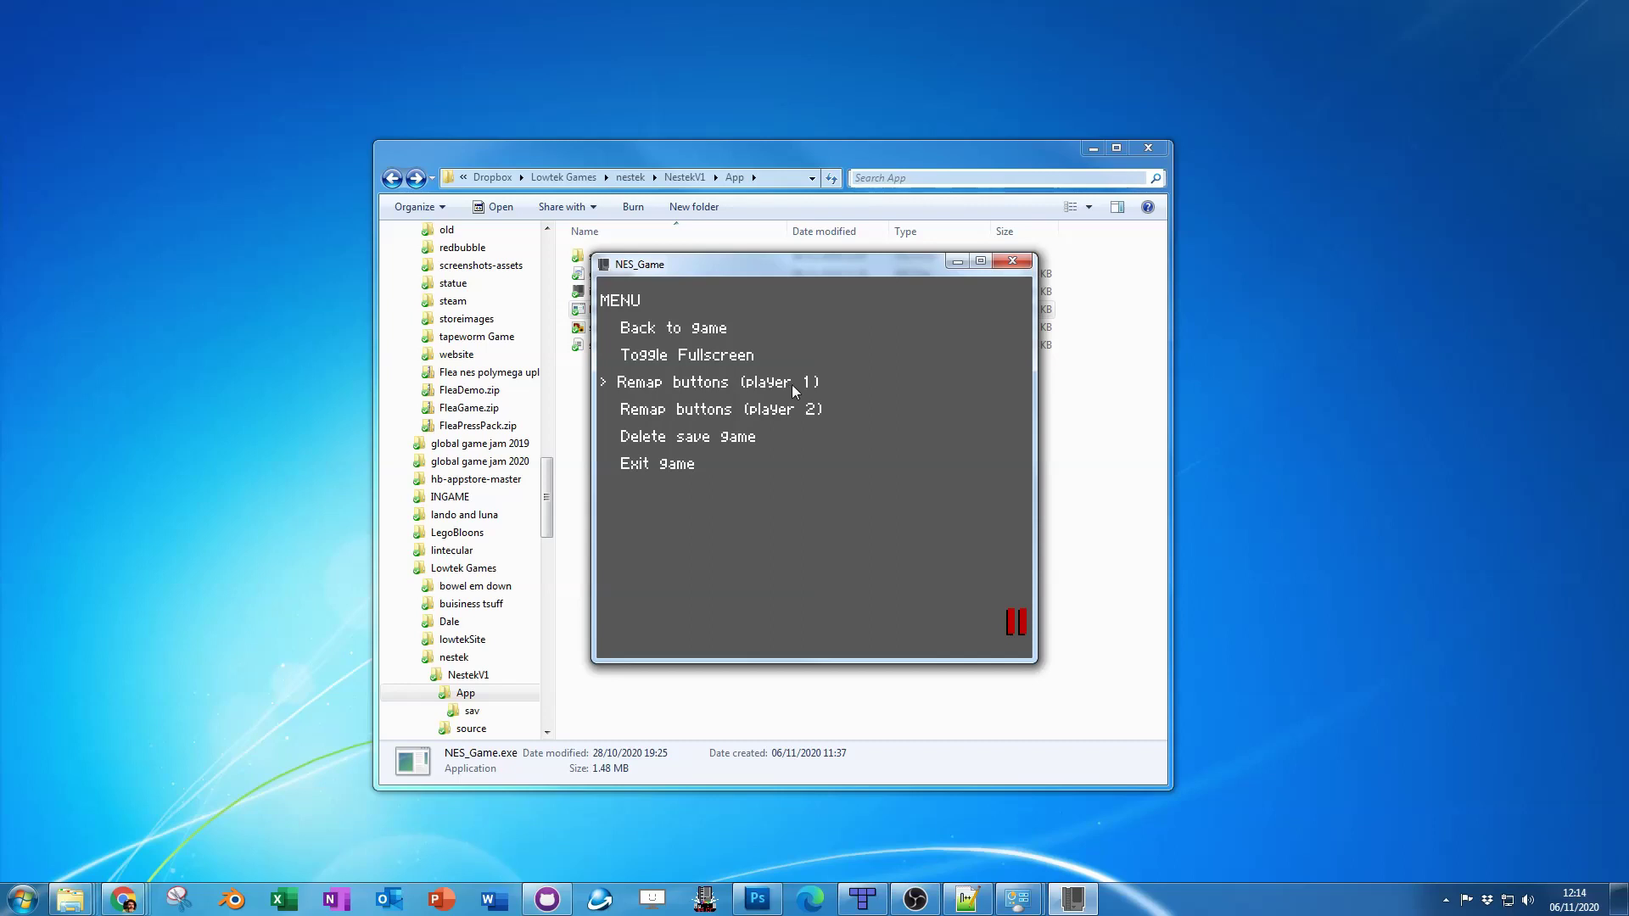
key("Down")
key("Up")
key("Return")
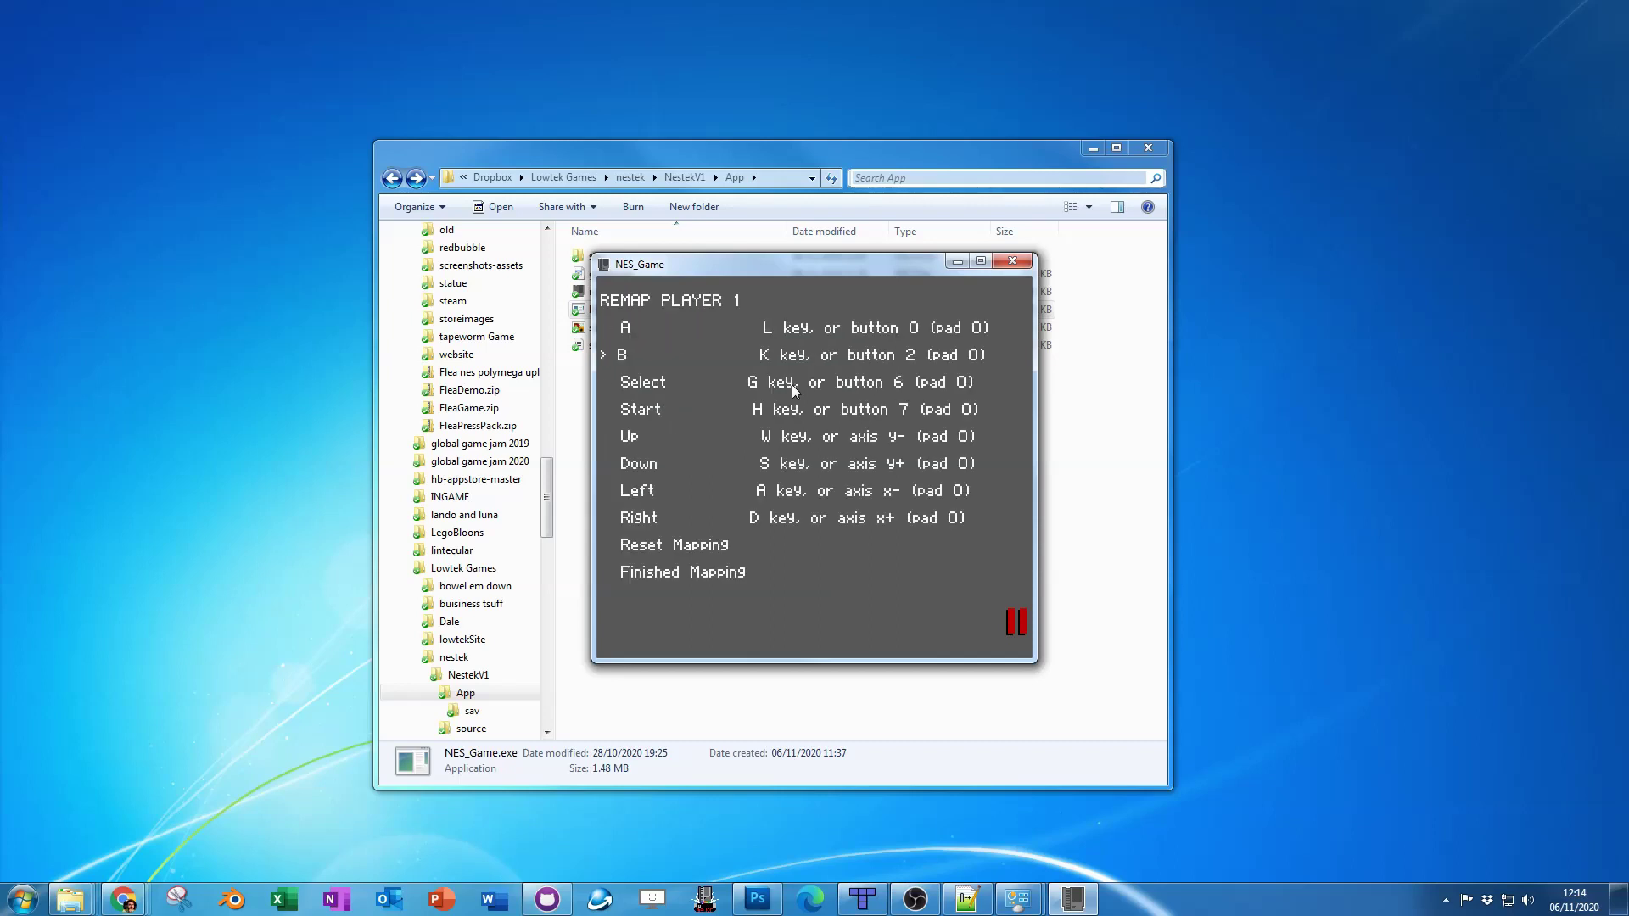
Step: Leave the player 1 remapping screen with Finished Mapping and exit the game from its menu
key("Up")
key("Down")
key("Up")
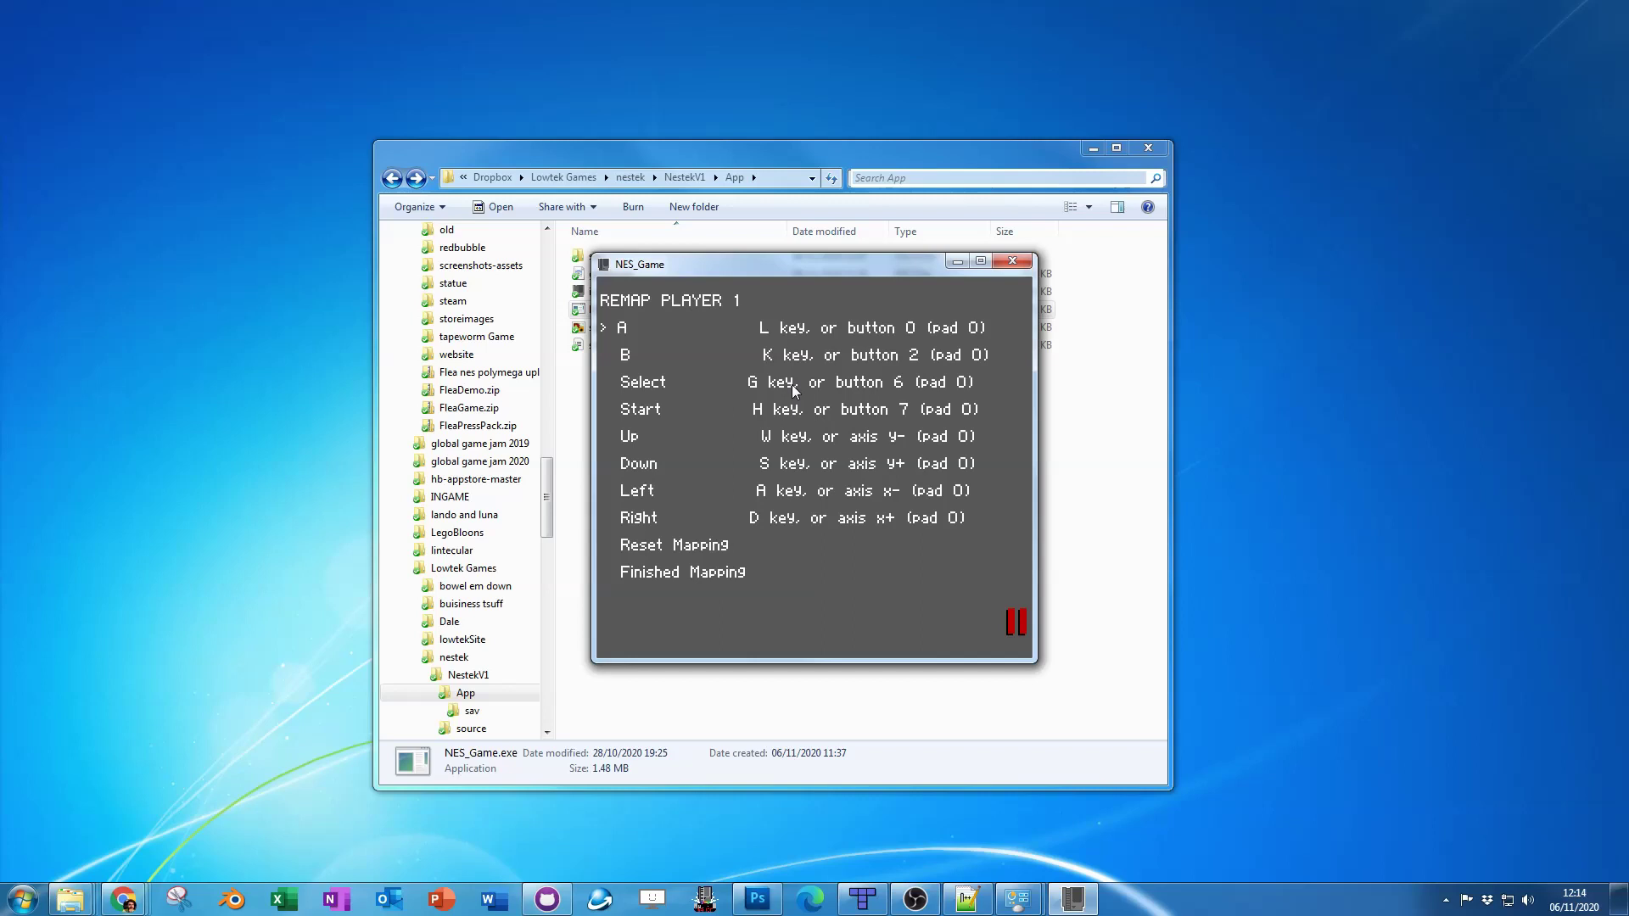
key("Up")
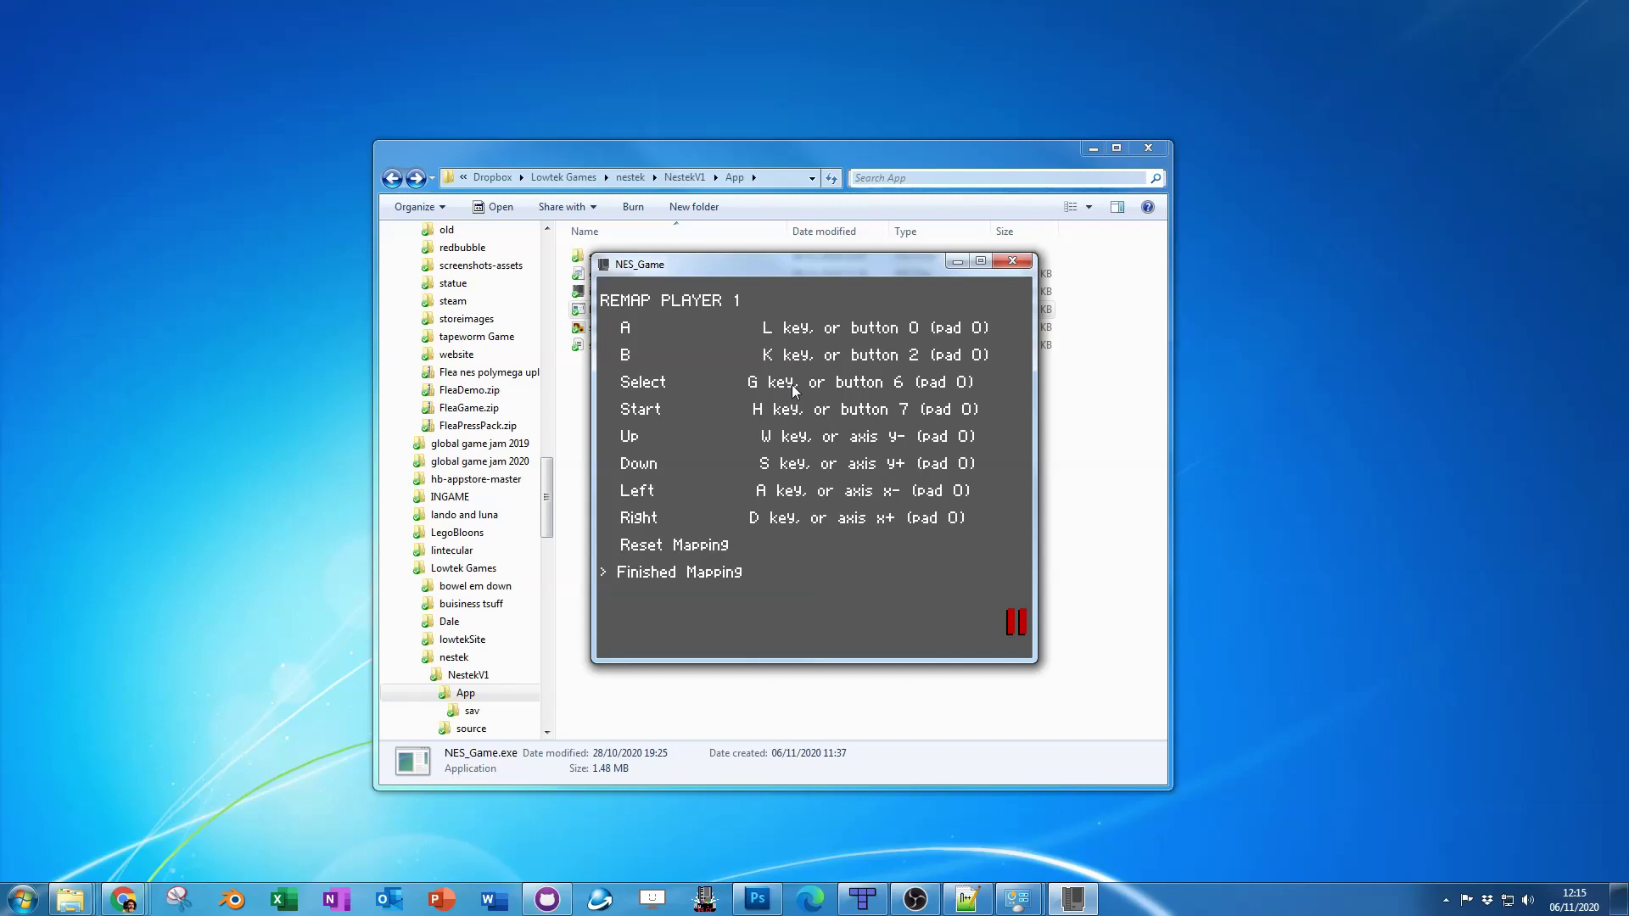
key("Return")
key("Up")
key("Up")
key("Up")
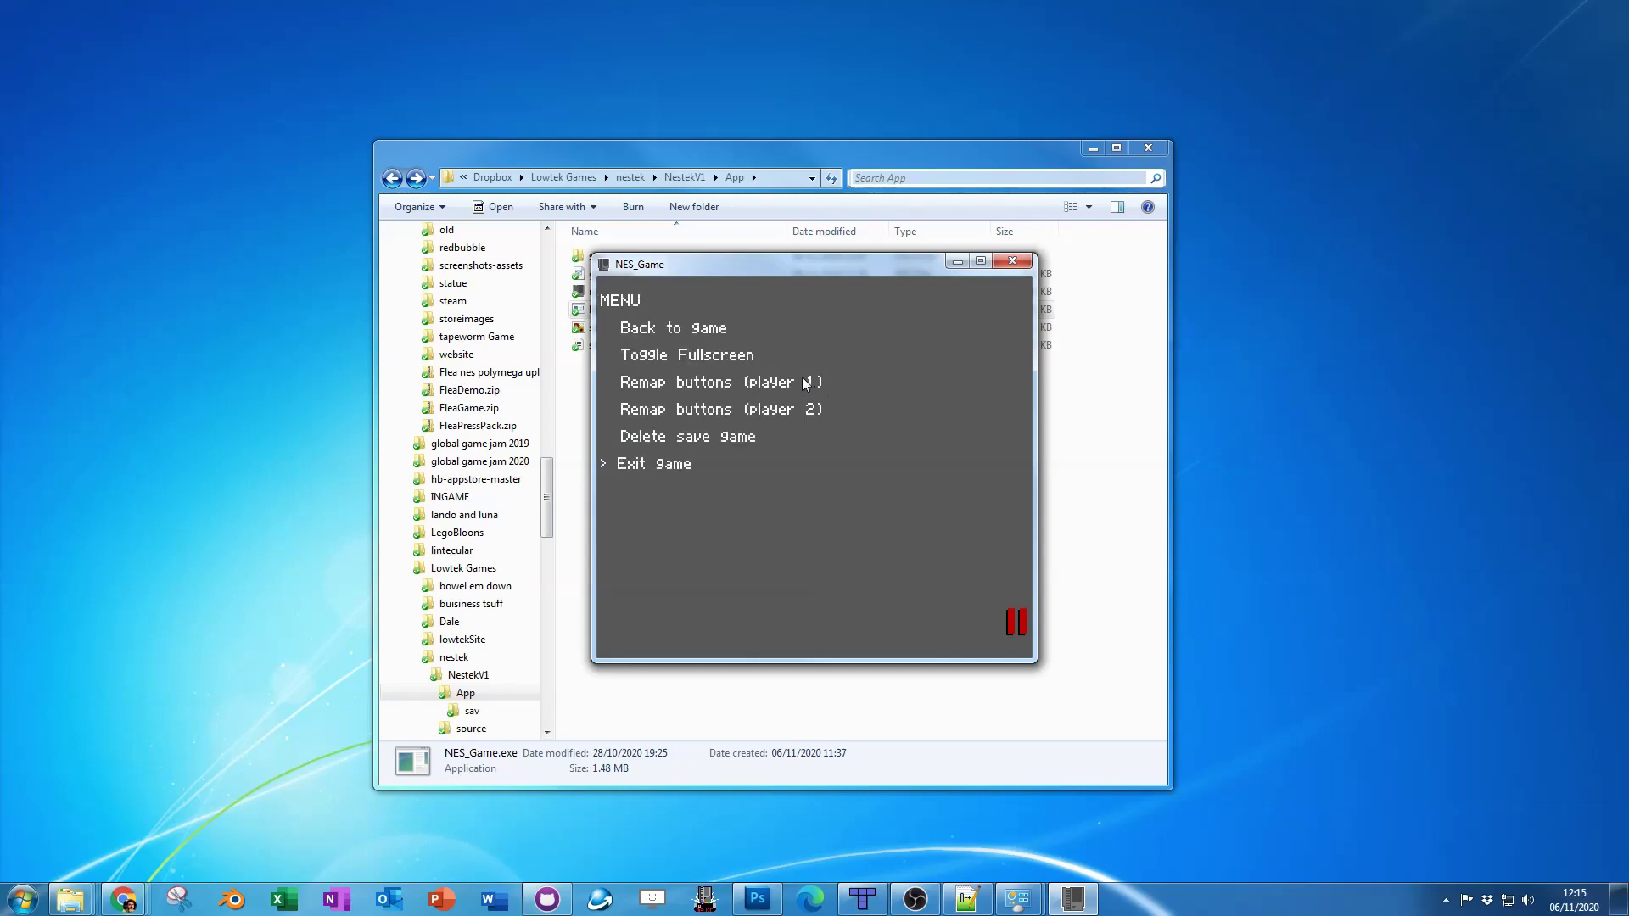
key("Return")
Step: Switch to Notepad++ to look over standalone_config.json, and return to the App folder
key("alt+Tab")
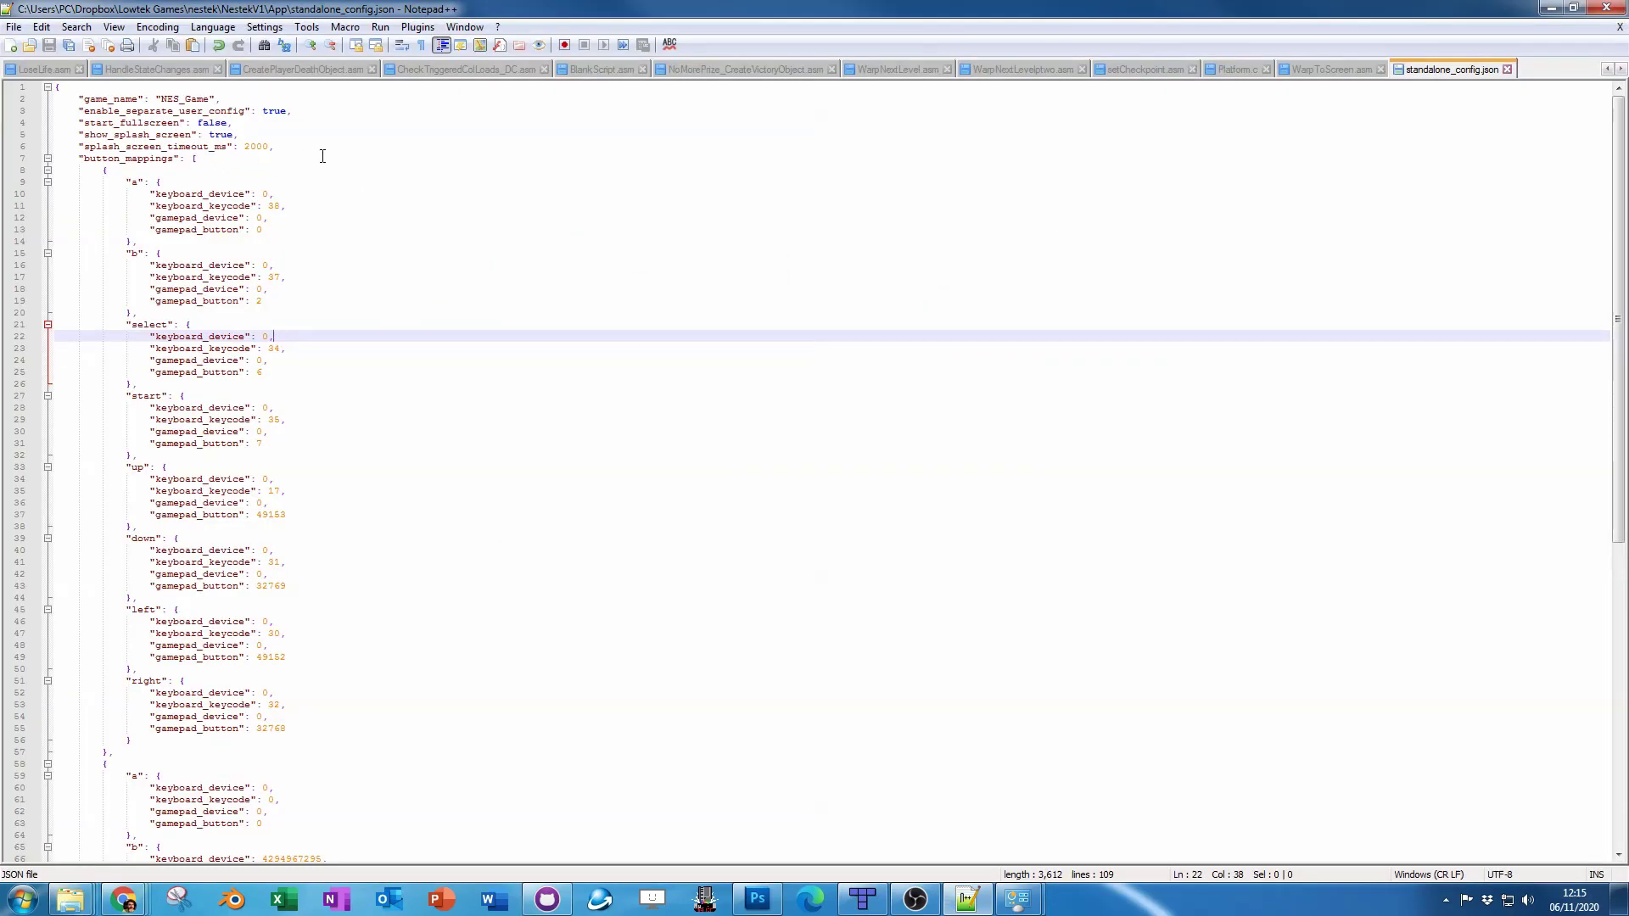
left_click(398, 321)
key("alt+Tab")
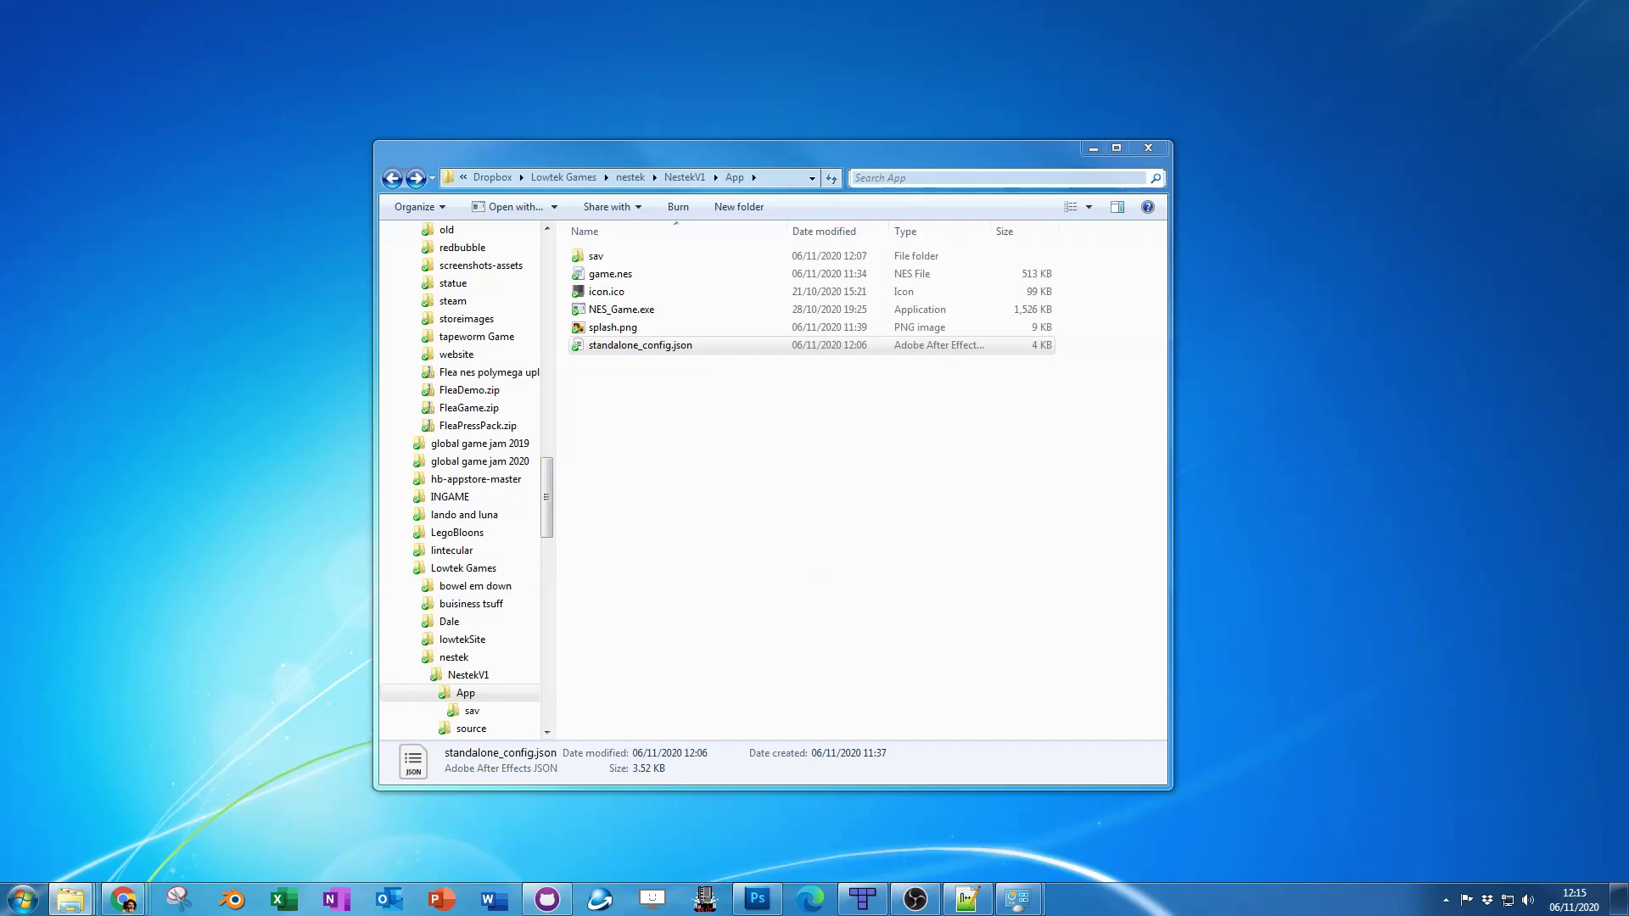
Step: Open the NES_Game folder inside AppData\Local in a separate Explorer window and locate user_config.json
key("super+e")
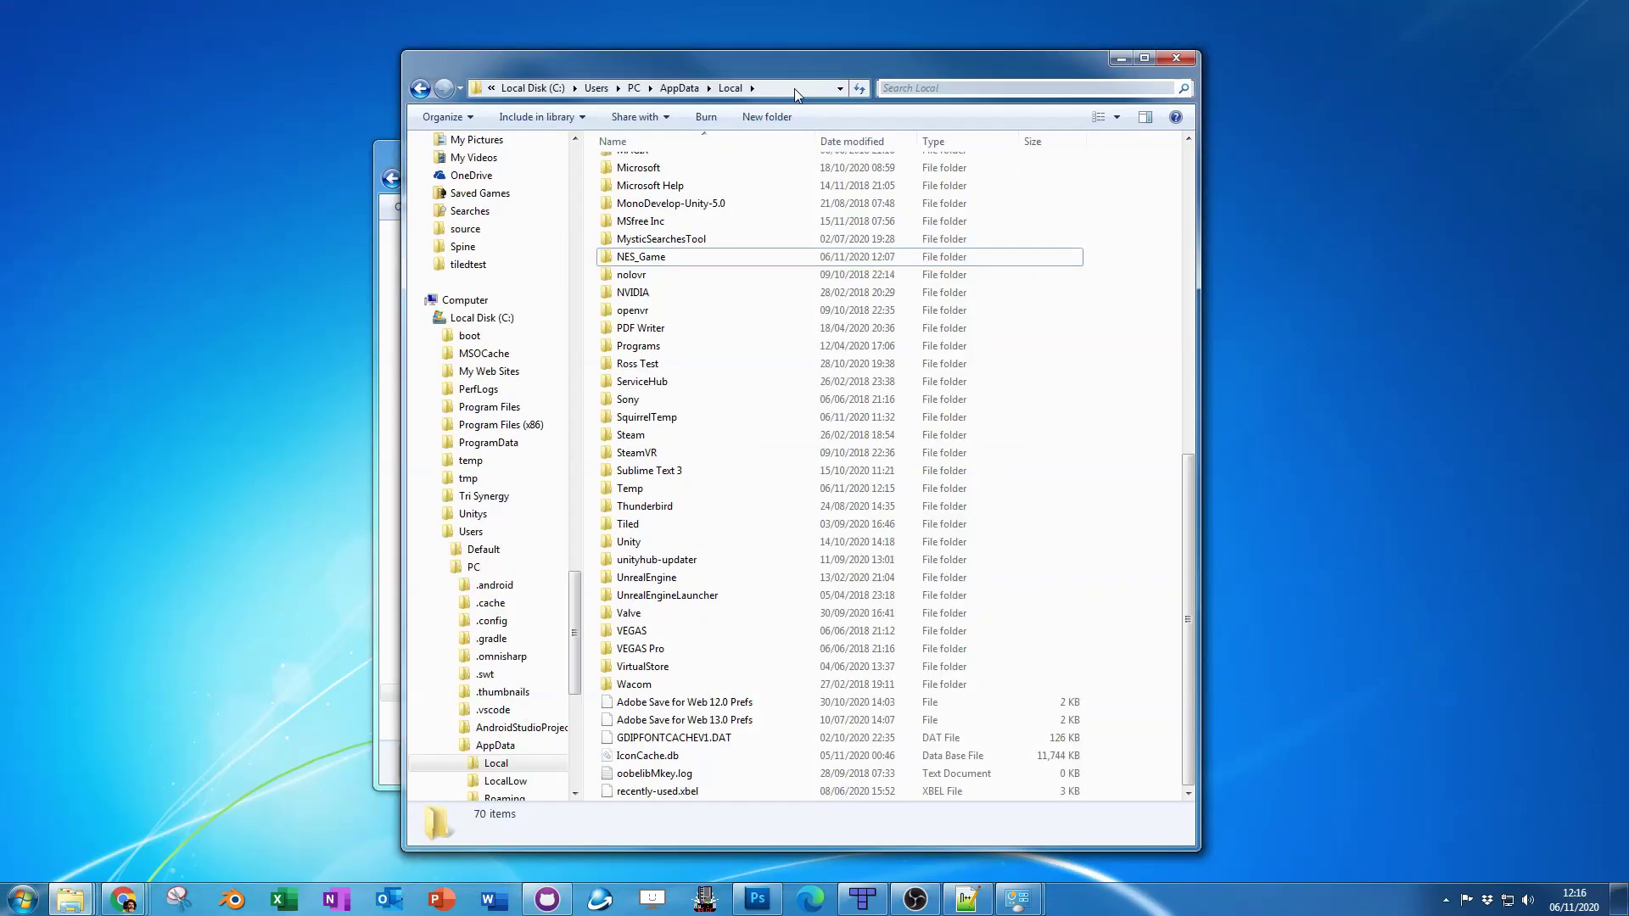
left_click(758, 92)
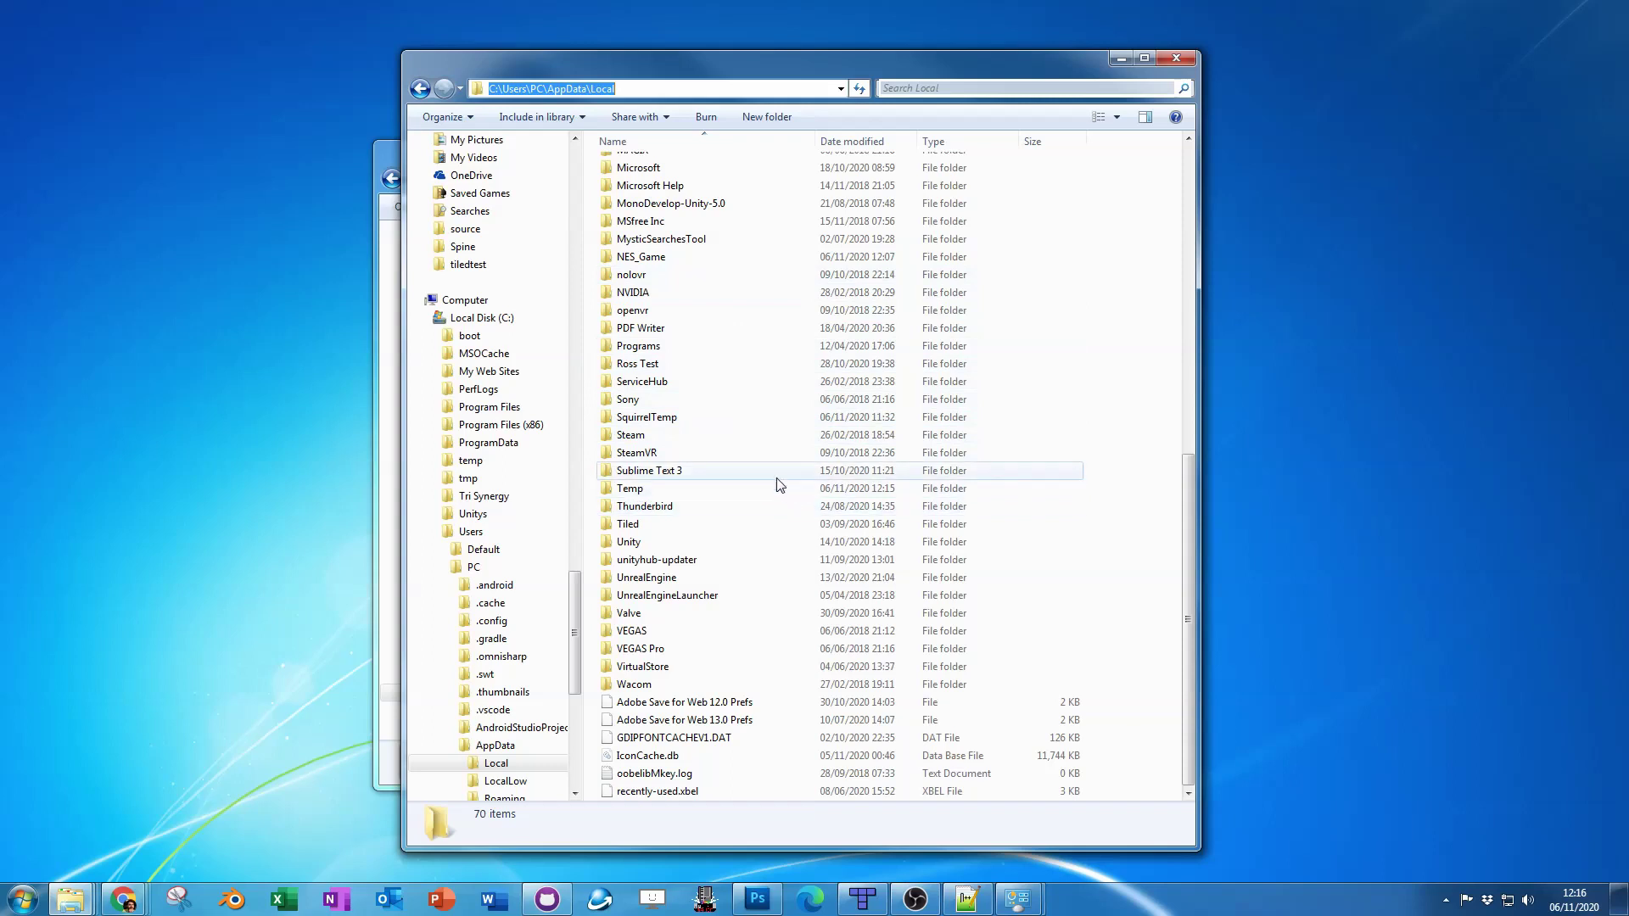
left_click(752, 455)
left_click(660, 262)
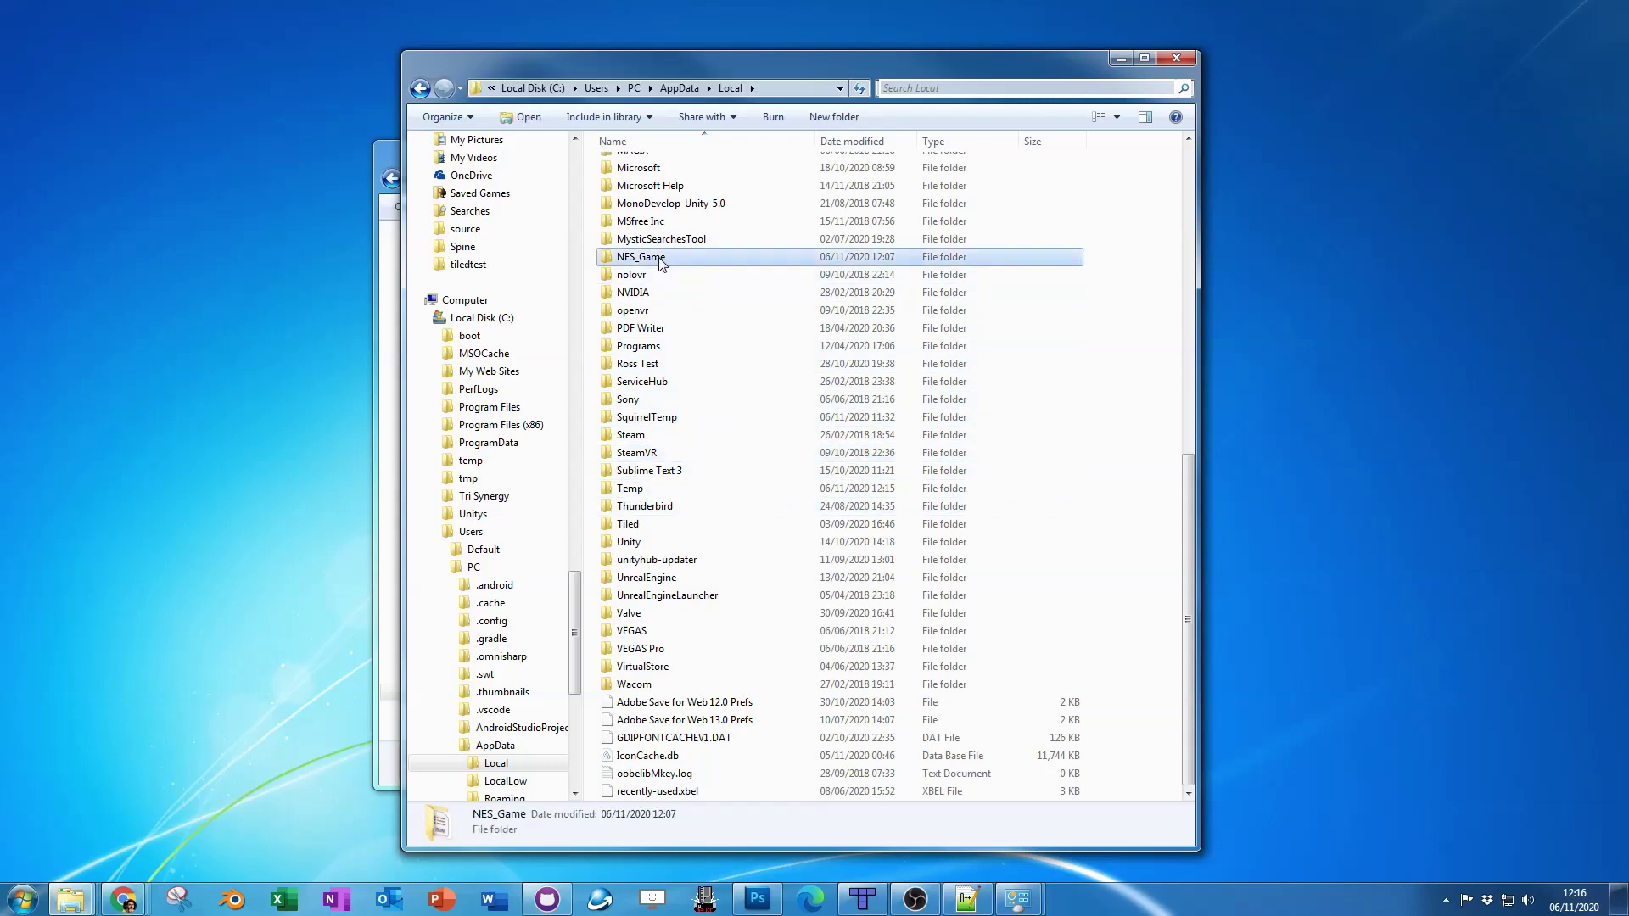
double_click(661, 262)
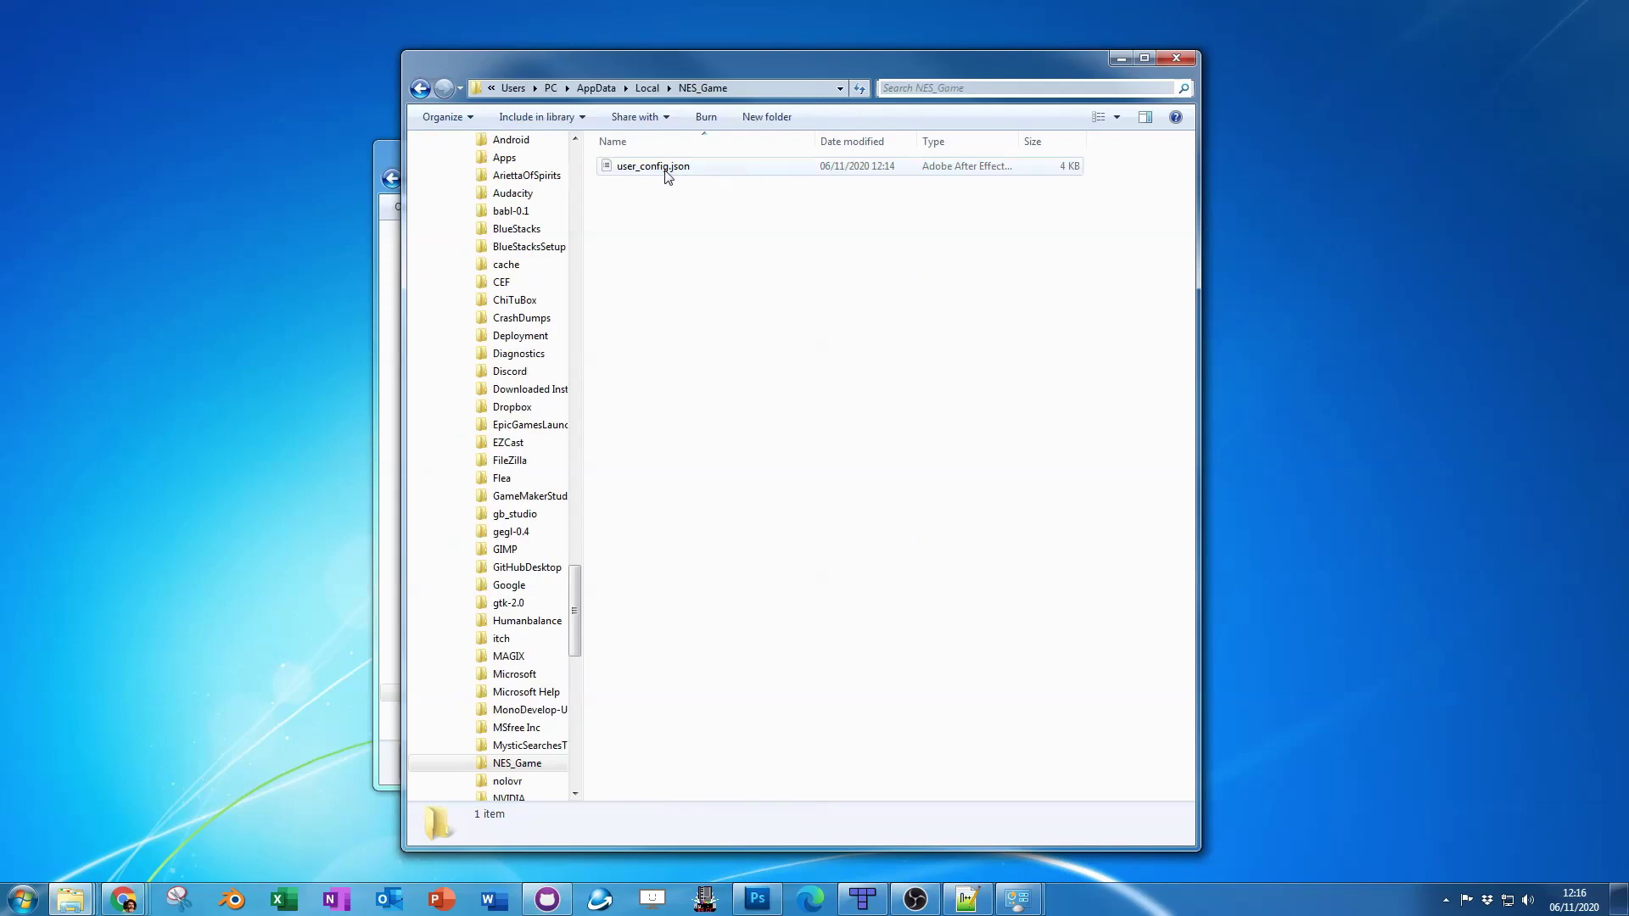
left_click(667, 175)
left_click(710, 256)
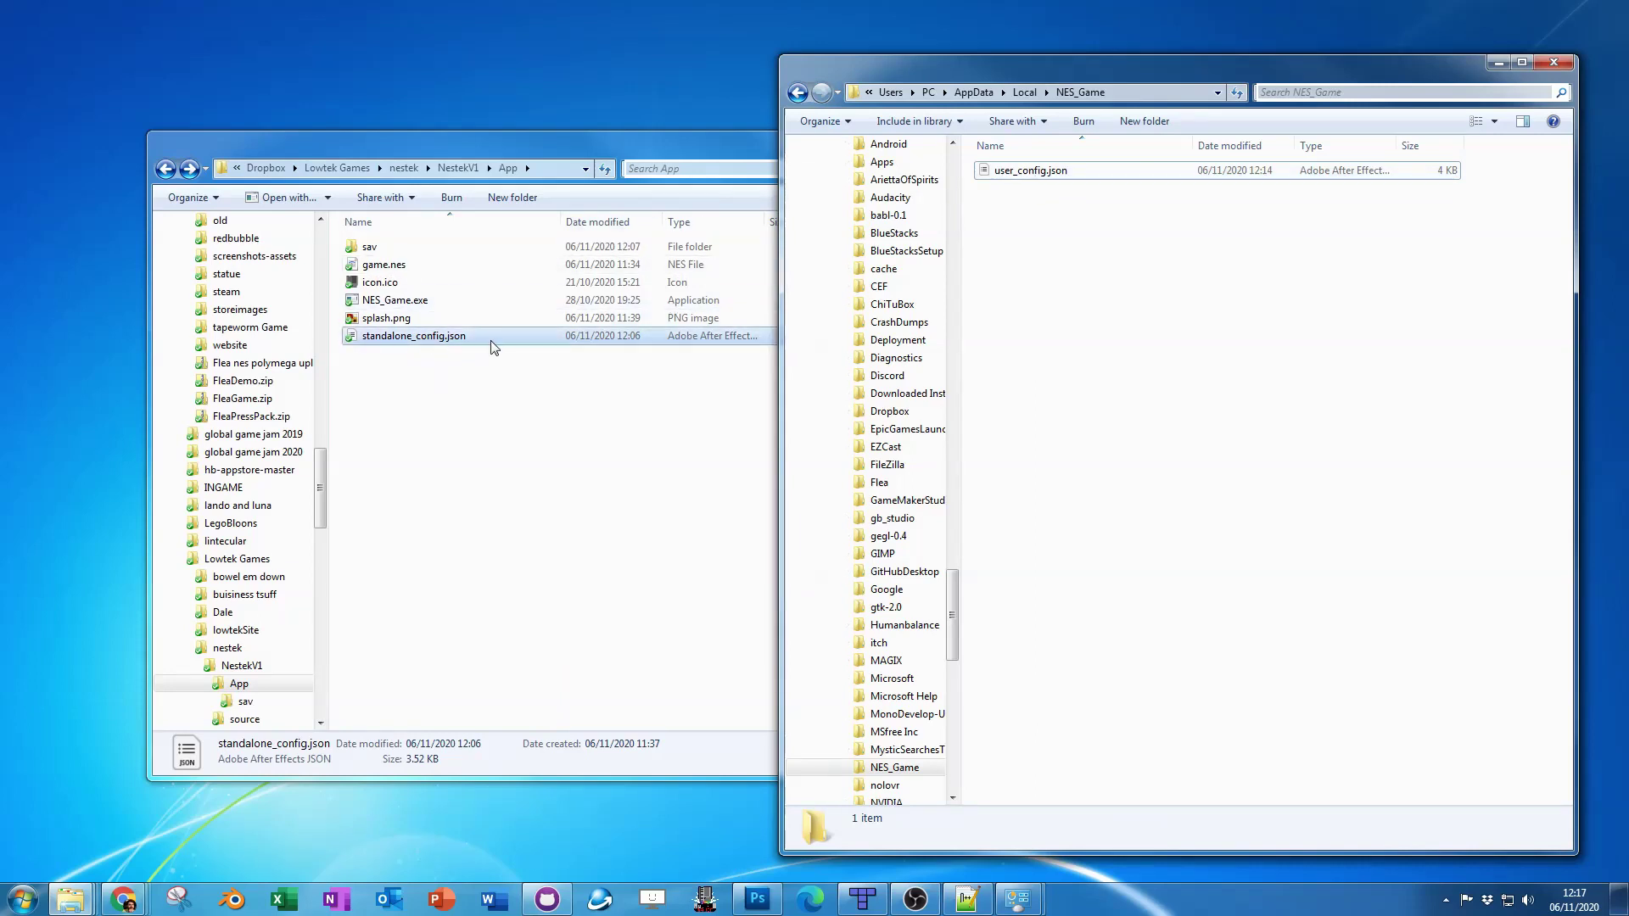
Step: Delete standalone_config.json from the App folder and copy user_config.json there from the AppData NES_Game folder
left_click(1022, 174)
left_click(420, 337)
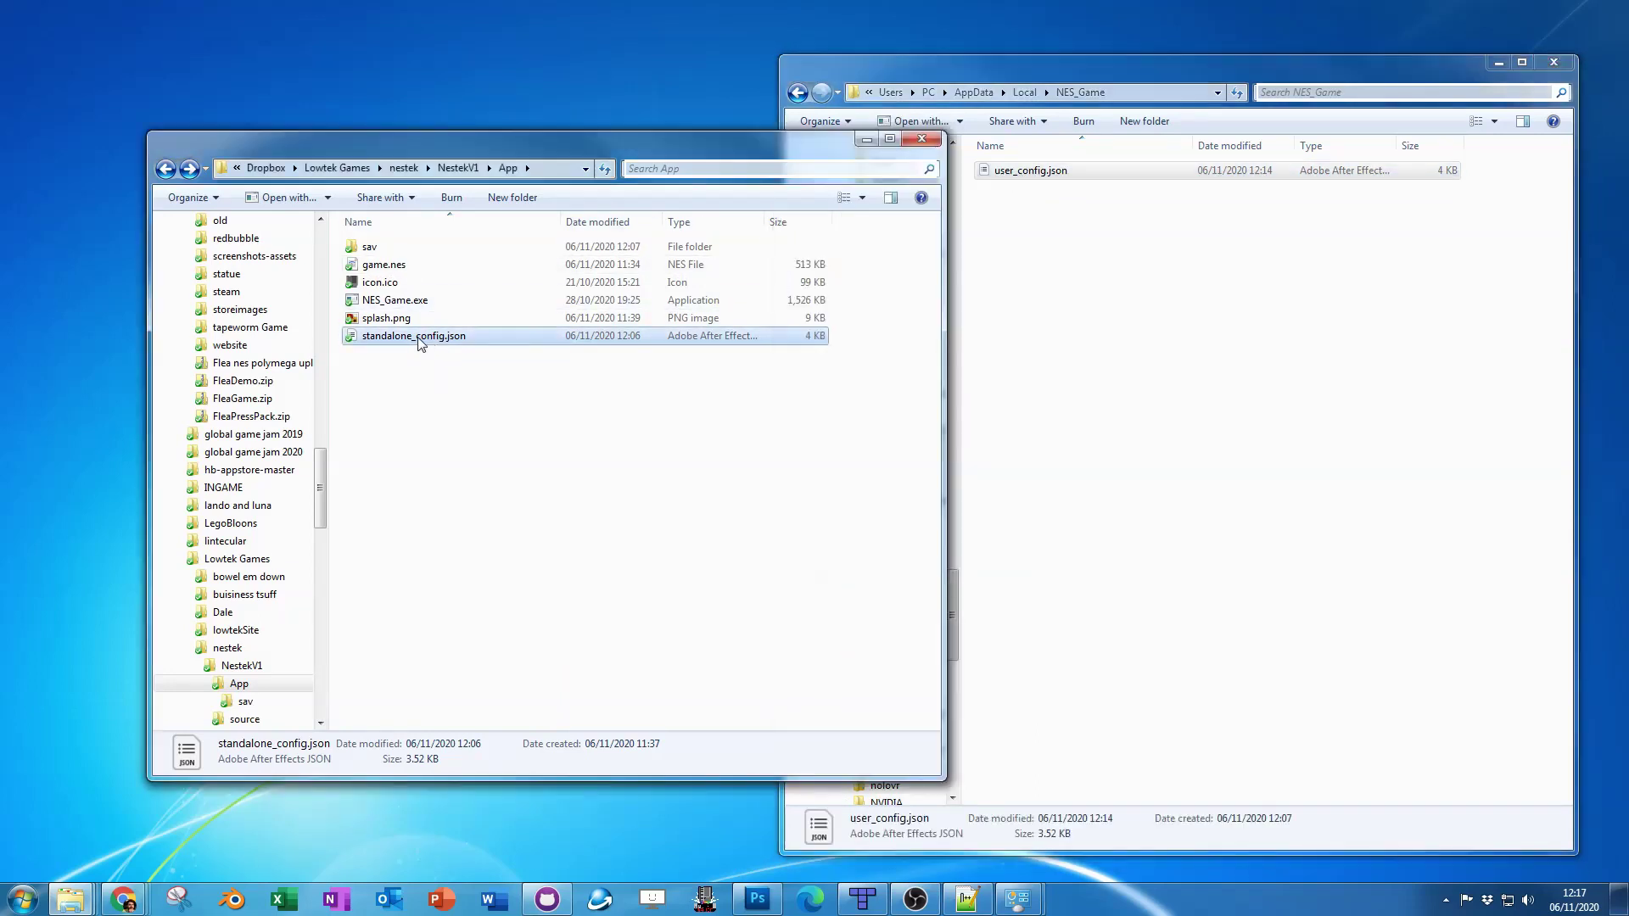
left_click(448, 397)
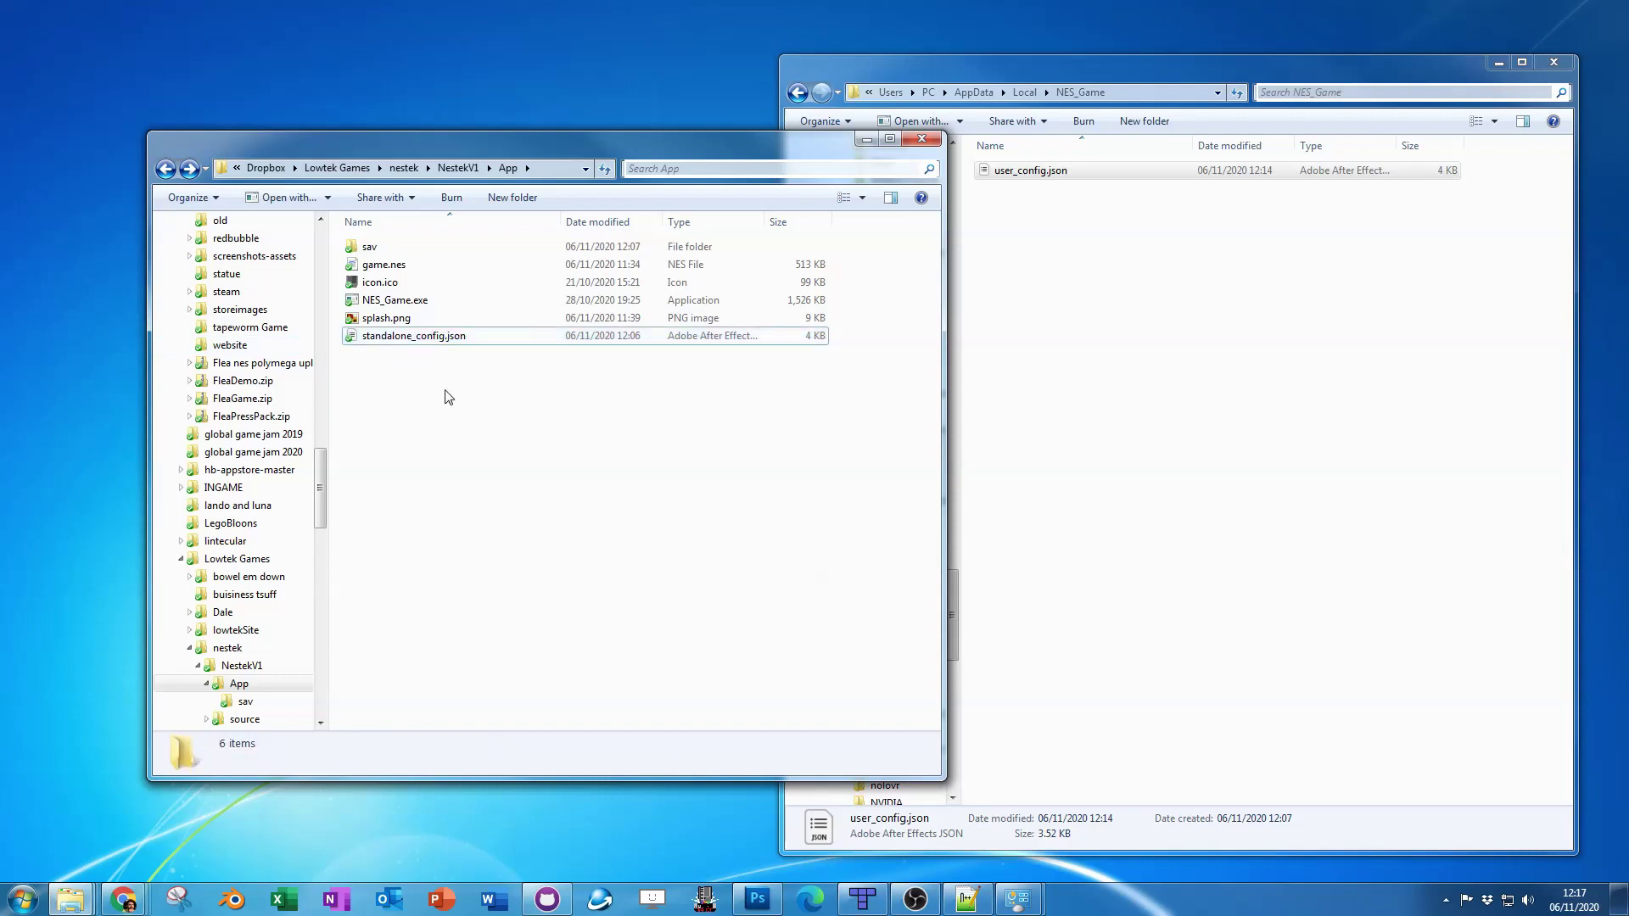
left_click(462, 337)
key("Delete")
key("Return")
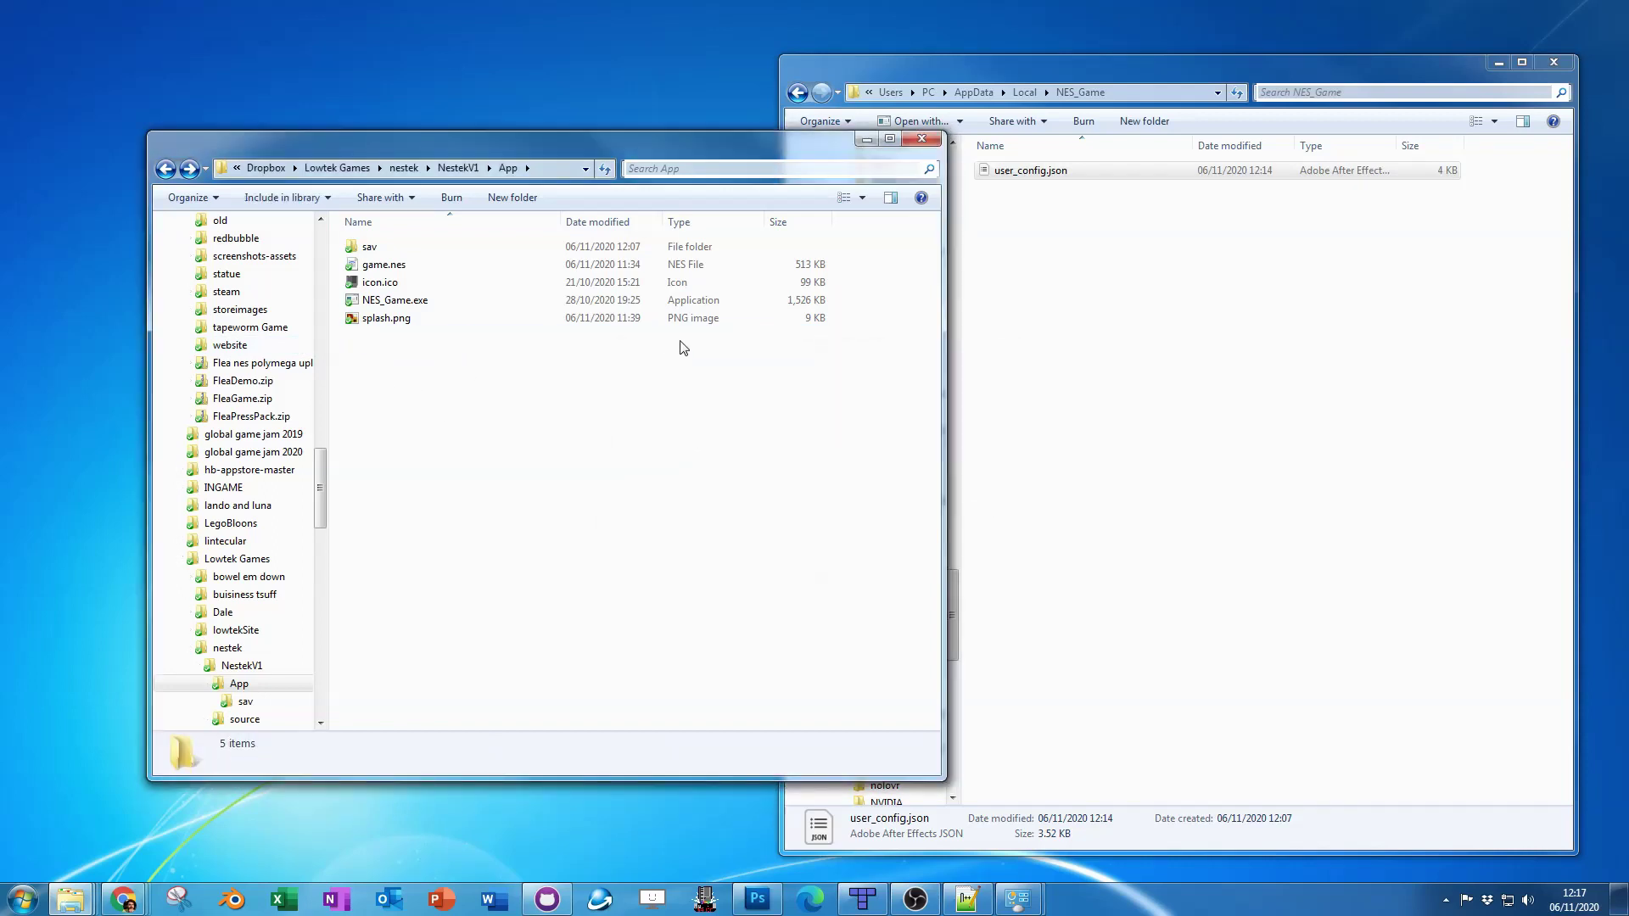
left_click_drag(1030, 170, 465, 423)
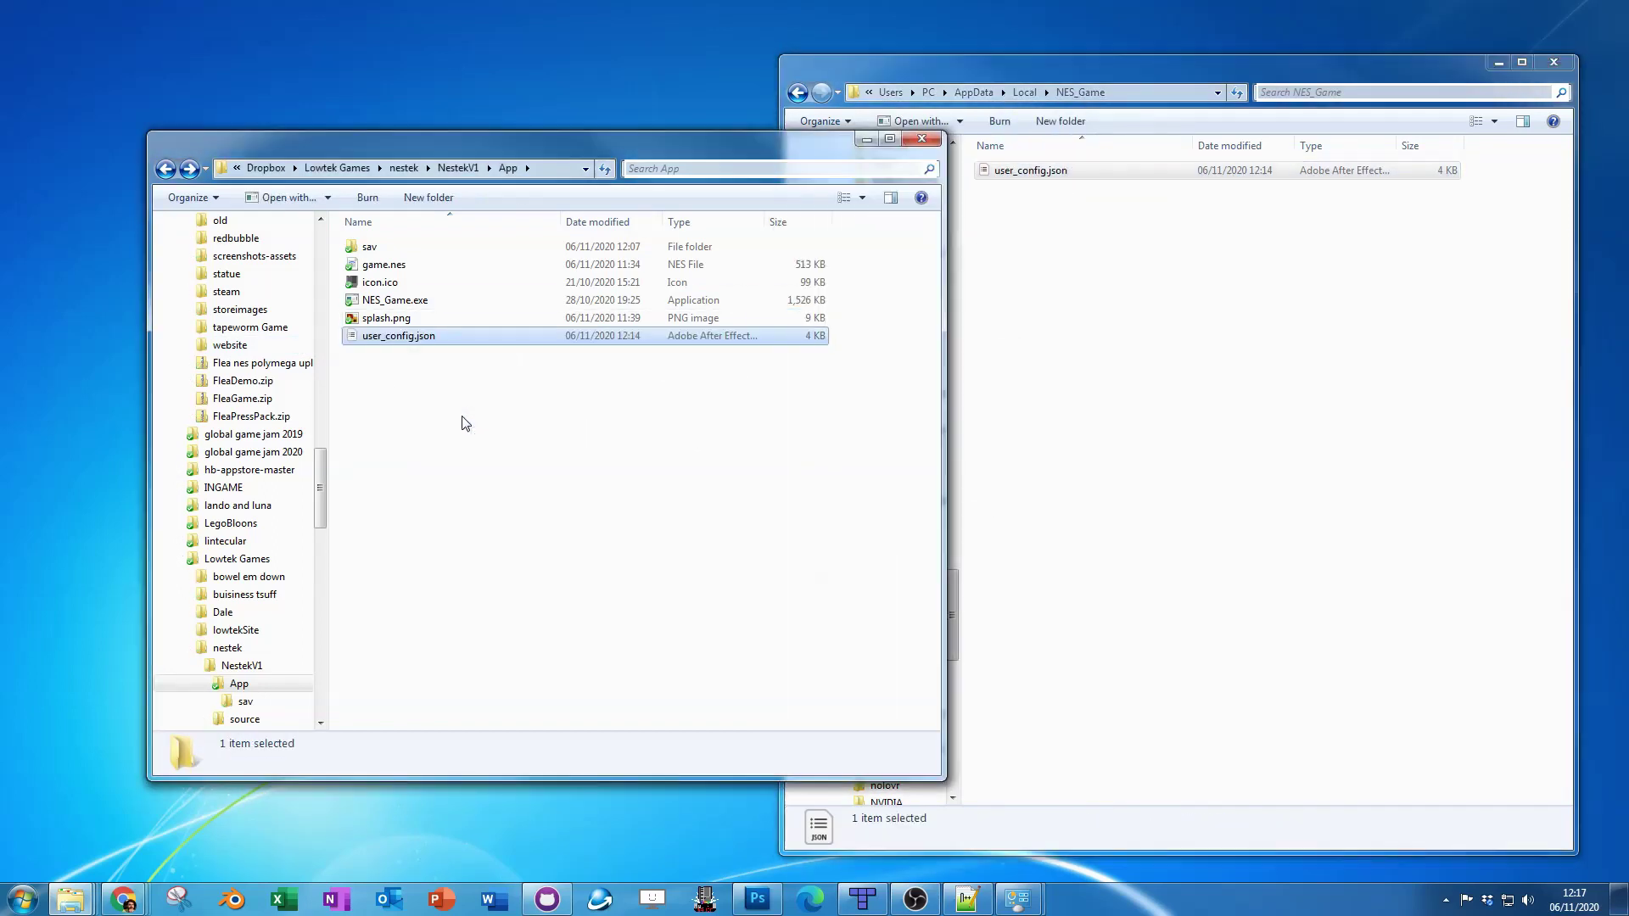
Step: Rename the copied user_config.json in the App folder to standalone_config.json
left_click(420, 337)
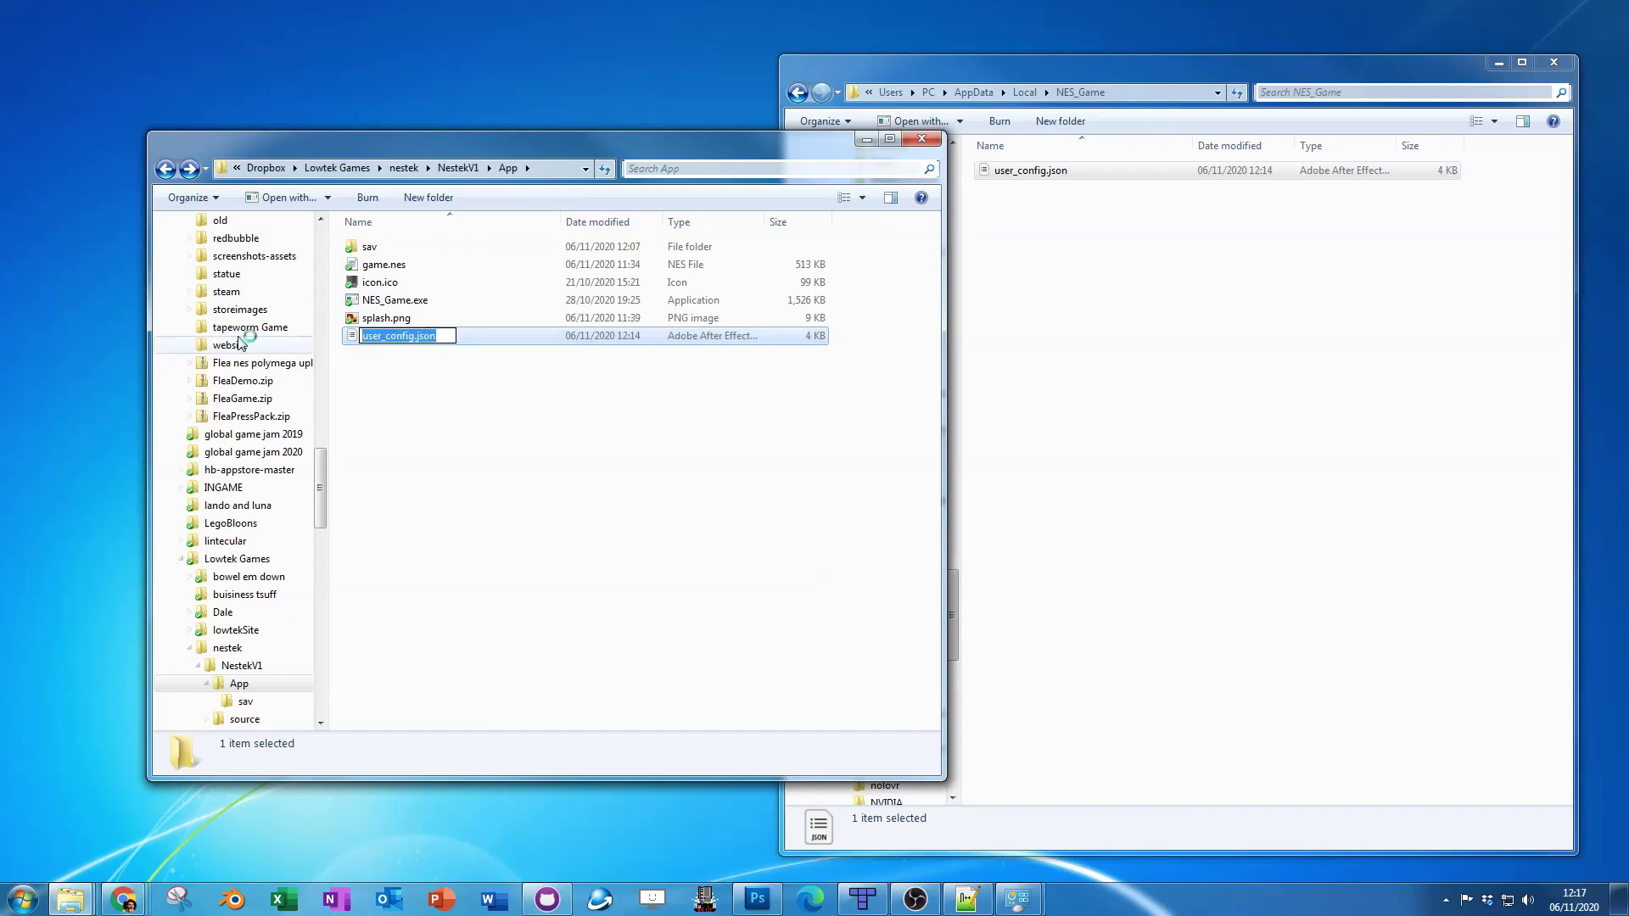
type("standalone_config")
left_click(510, 436)
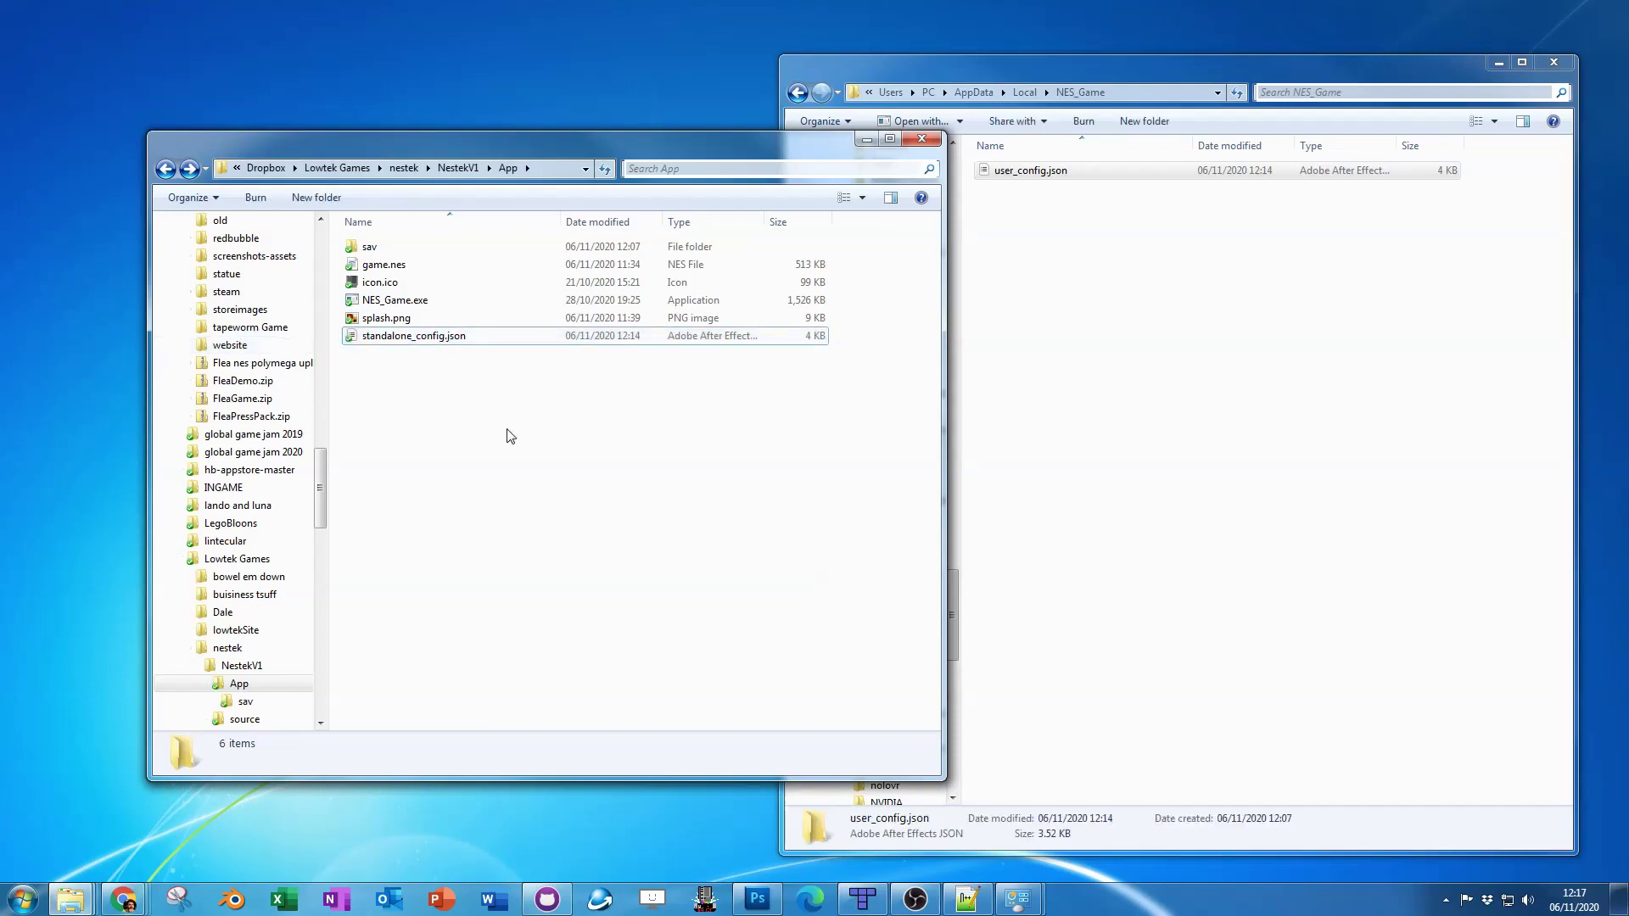
Step: Review the settings of standalone_config.json in Notepad++, and select the packaged game files in the App folder
left_click(1185, 429)
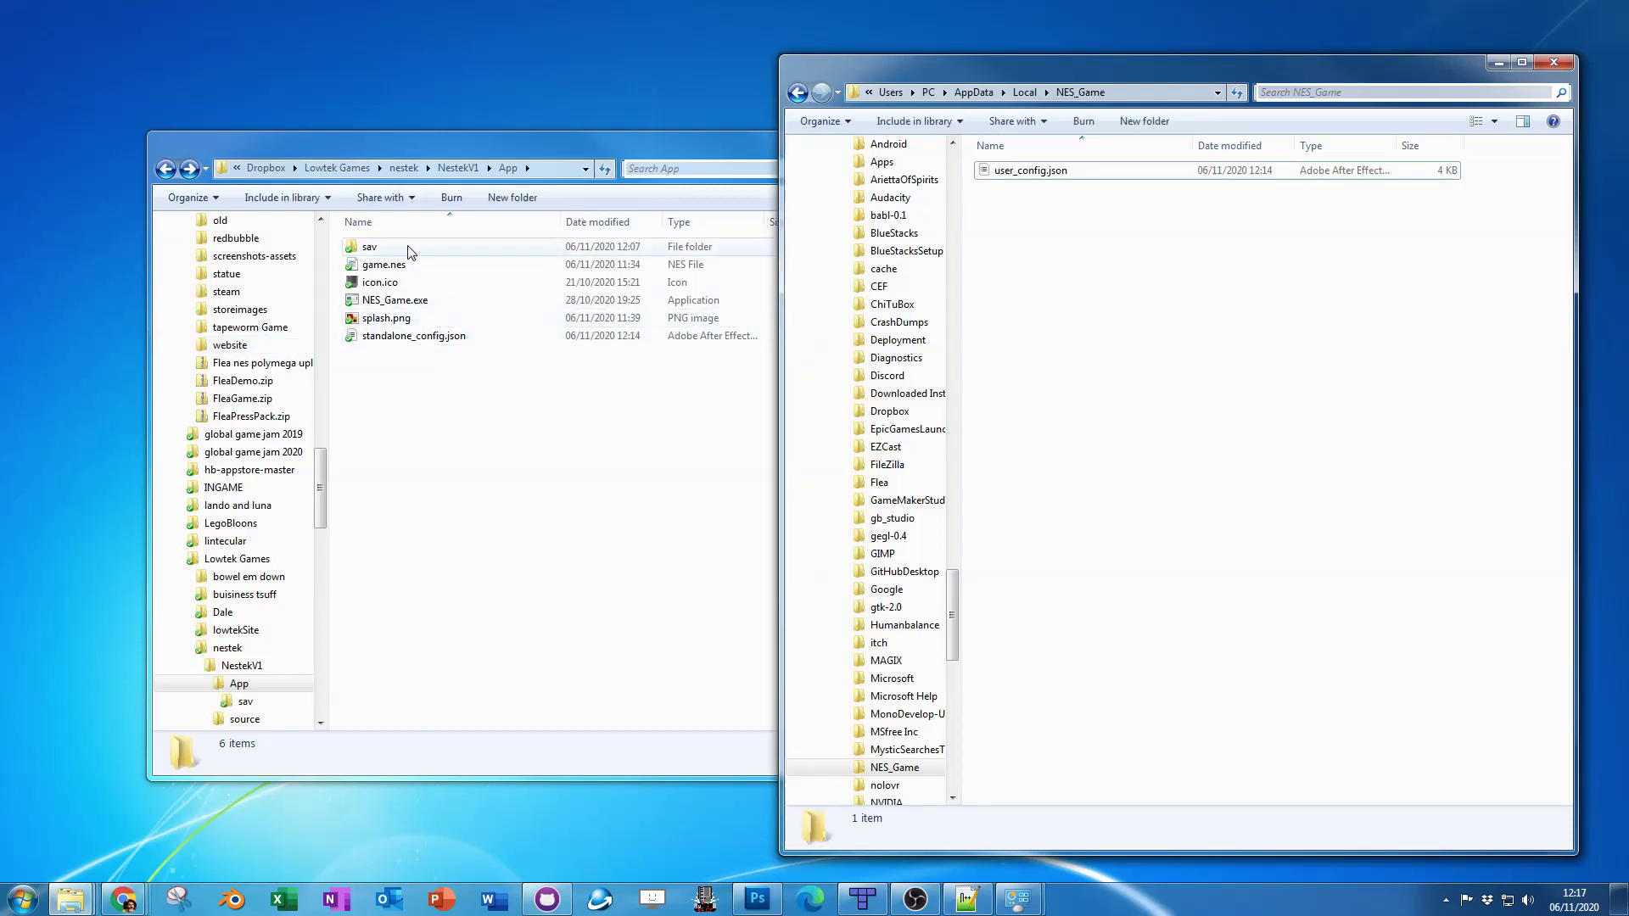
left_click(429, 339)
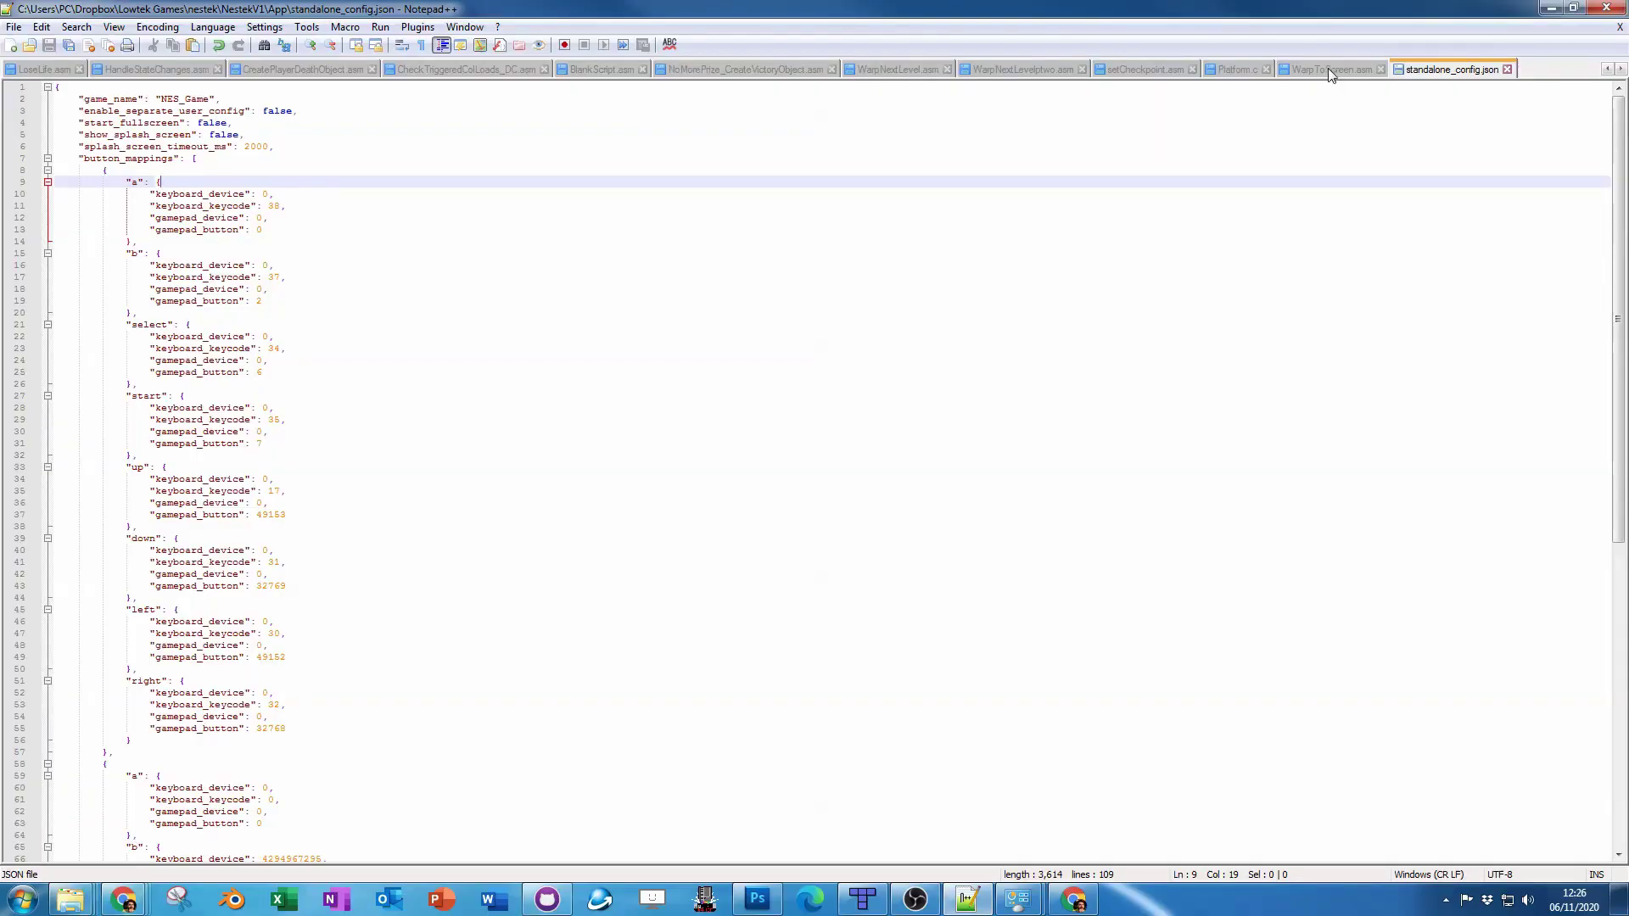
left_click(1552, 8)
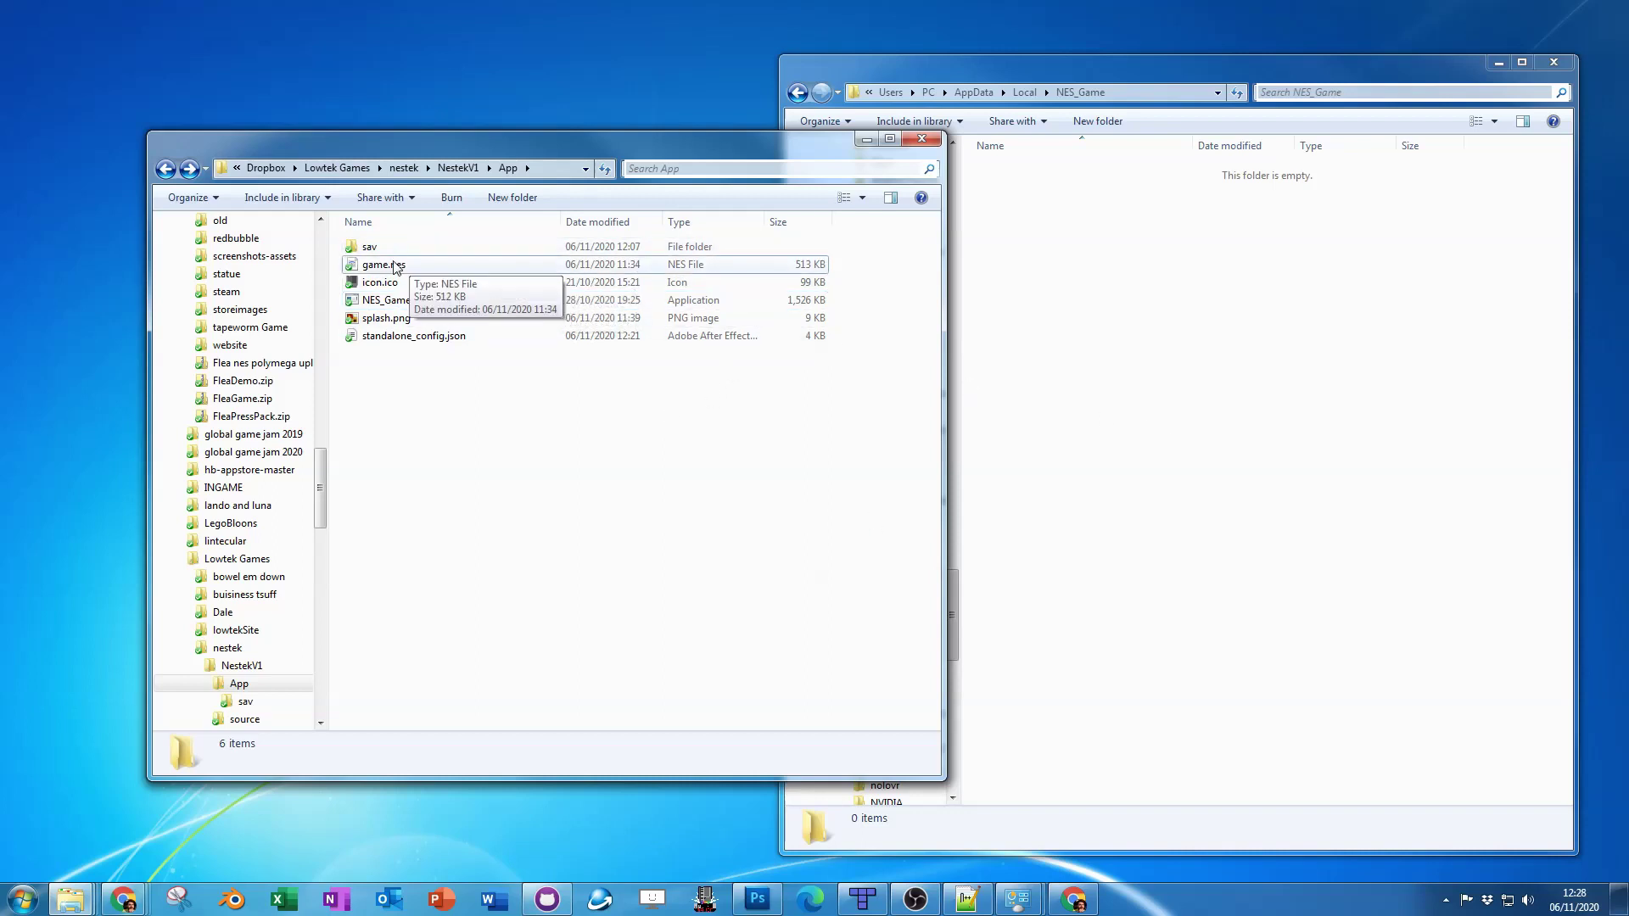
left_click_drag(647, 472, 376, 264)
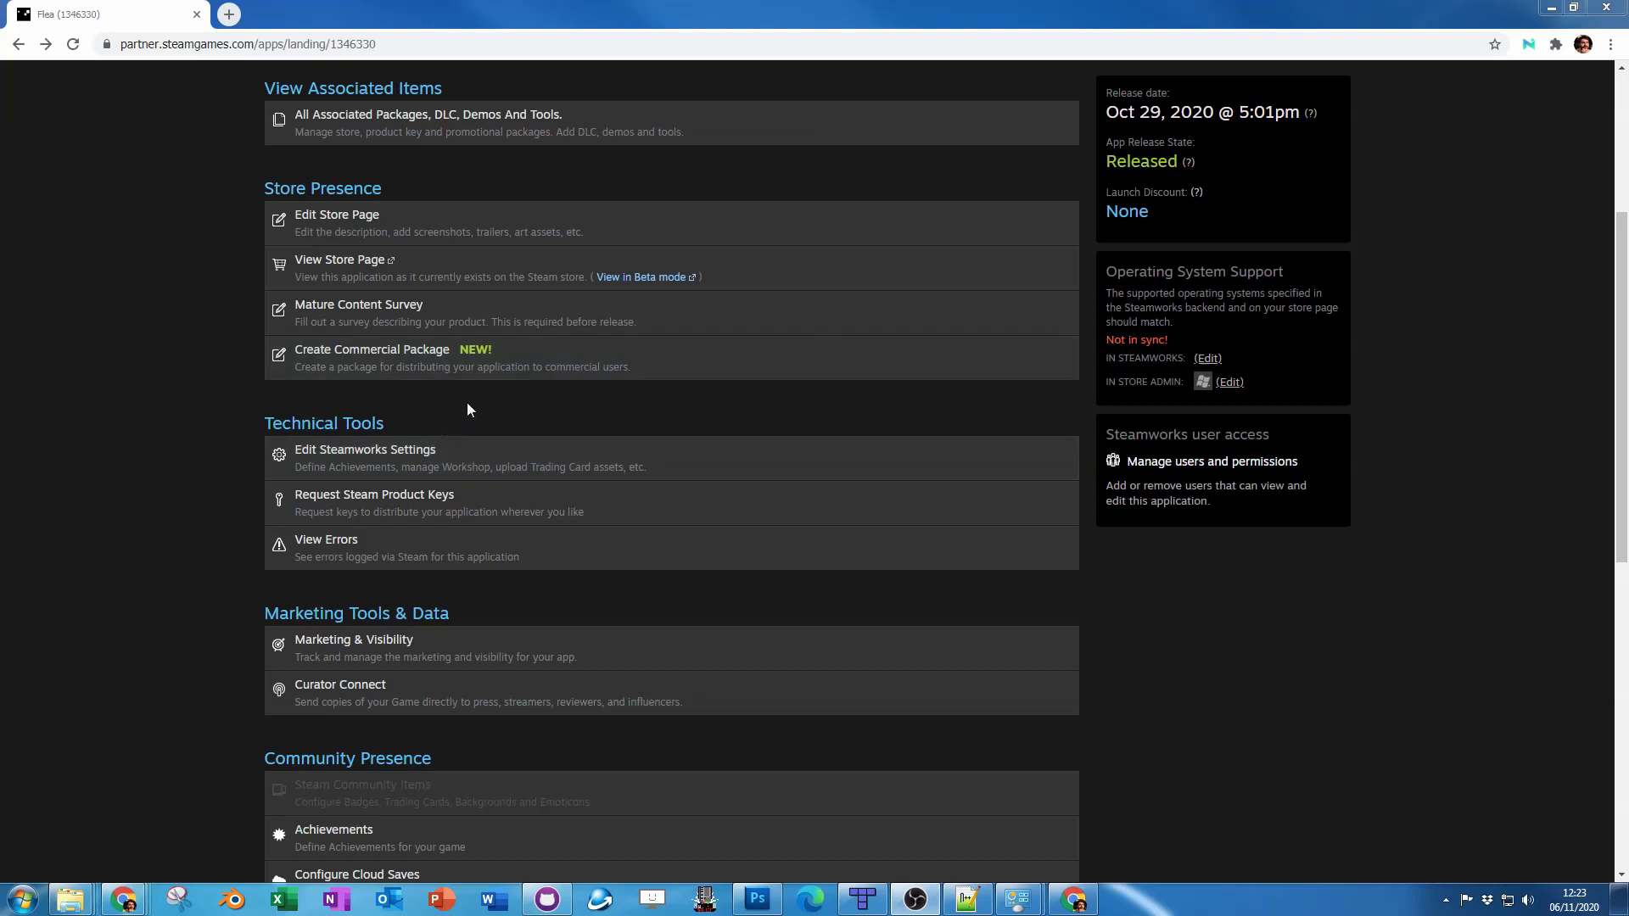
Step: In Steamworks in Chrome, open the Steamworks settings for Flea and go to its SteamPipe Builds page
left_click(551, 465)
mouse_move(395, 123)
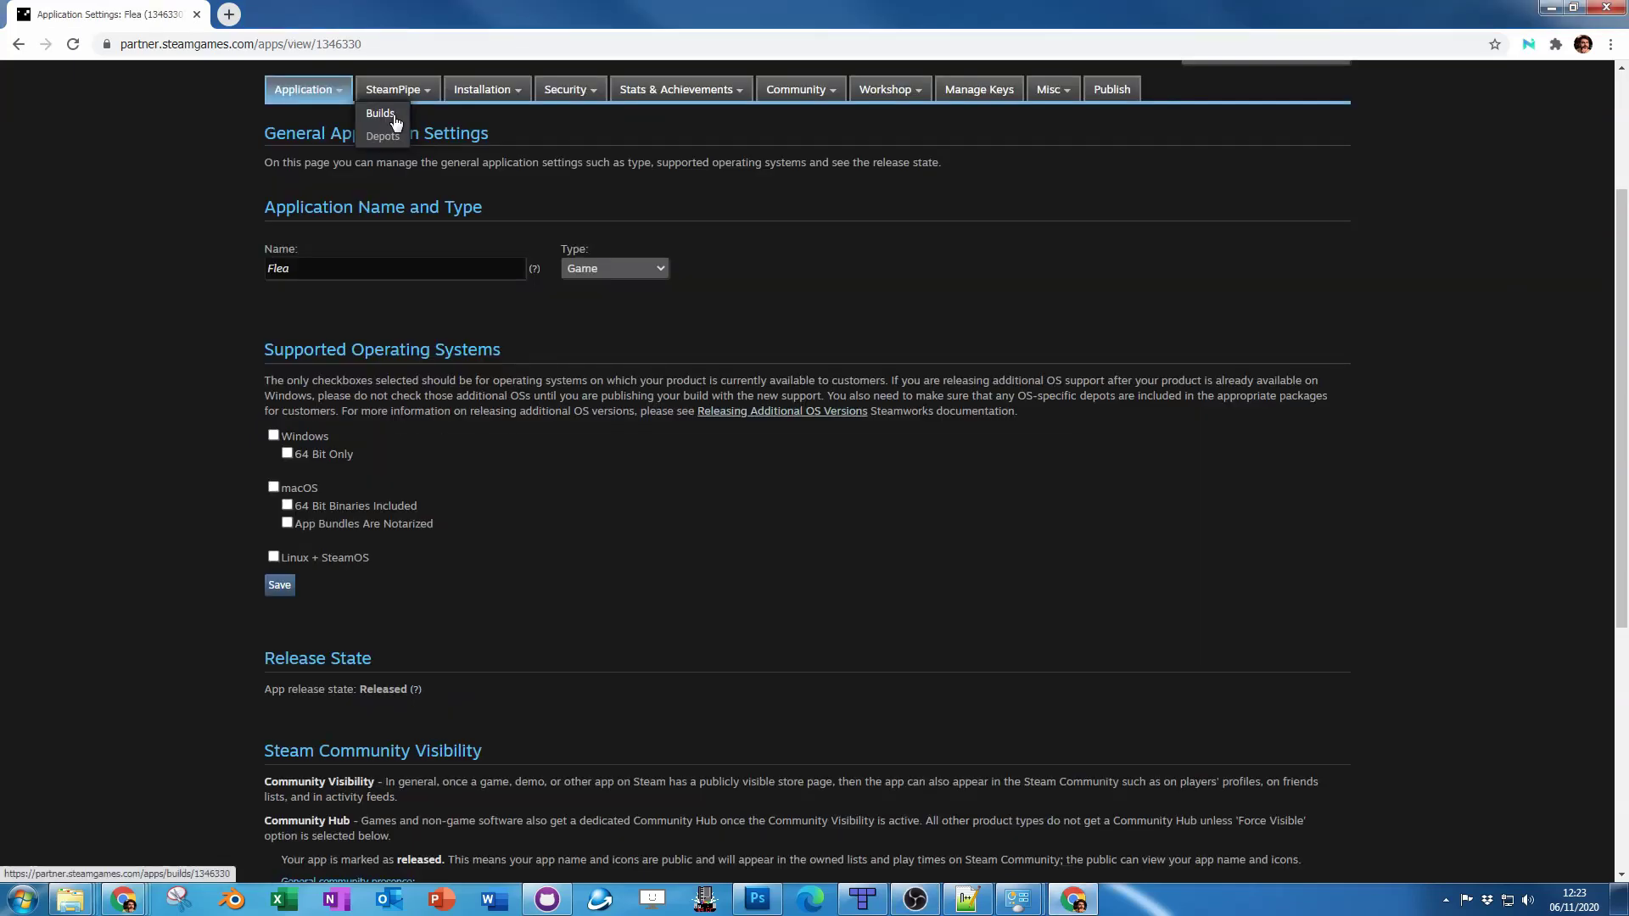
left_click(395, 123)
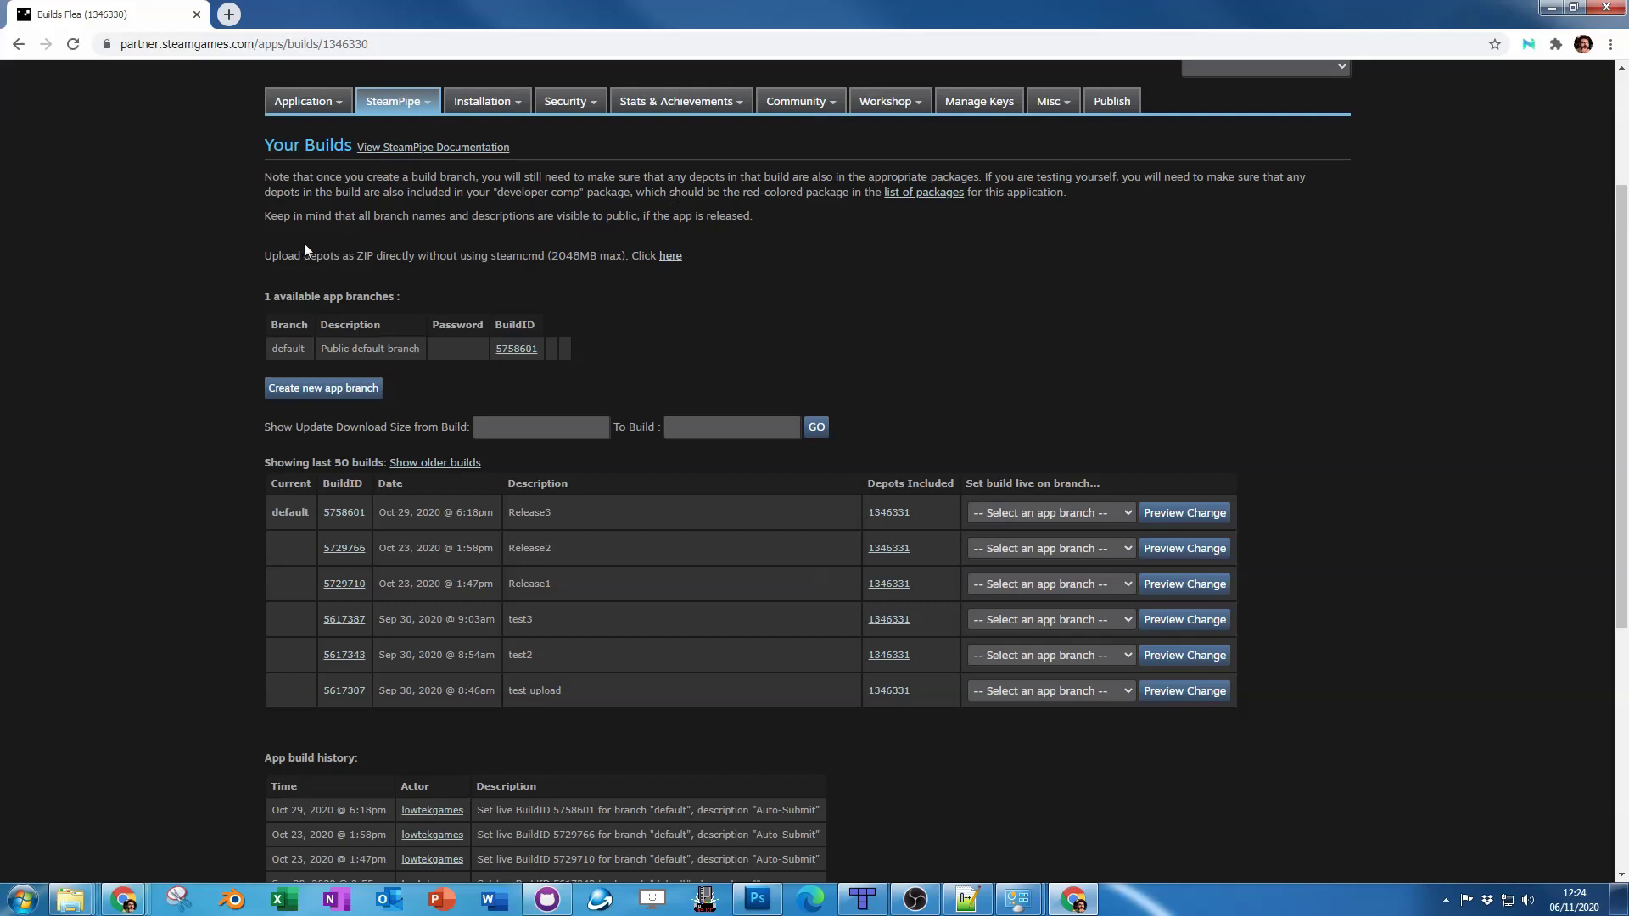
Step: Open the ZIP depot upload page, browse the files available for the Flea Content depot, and close the file chooser
left_click(671, 256)
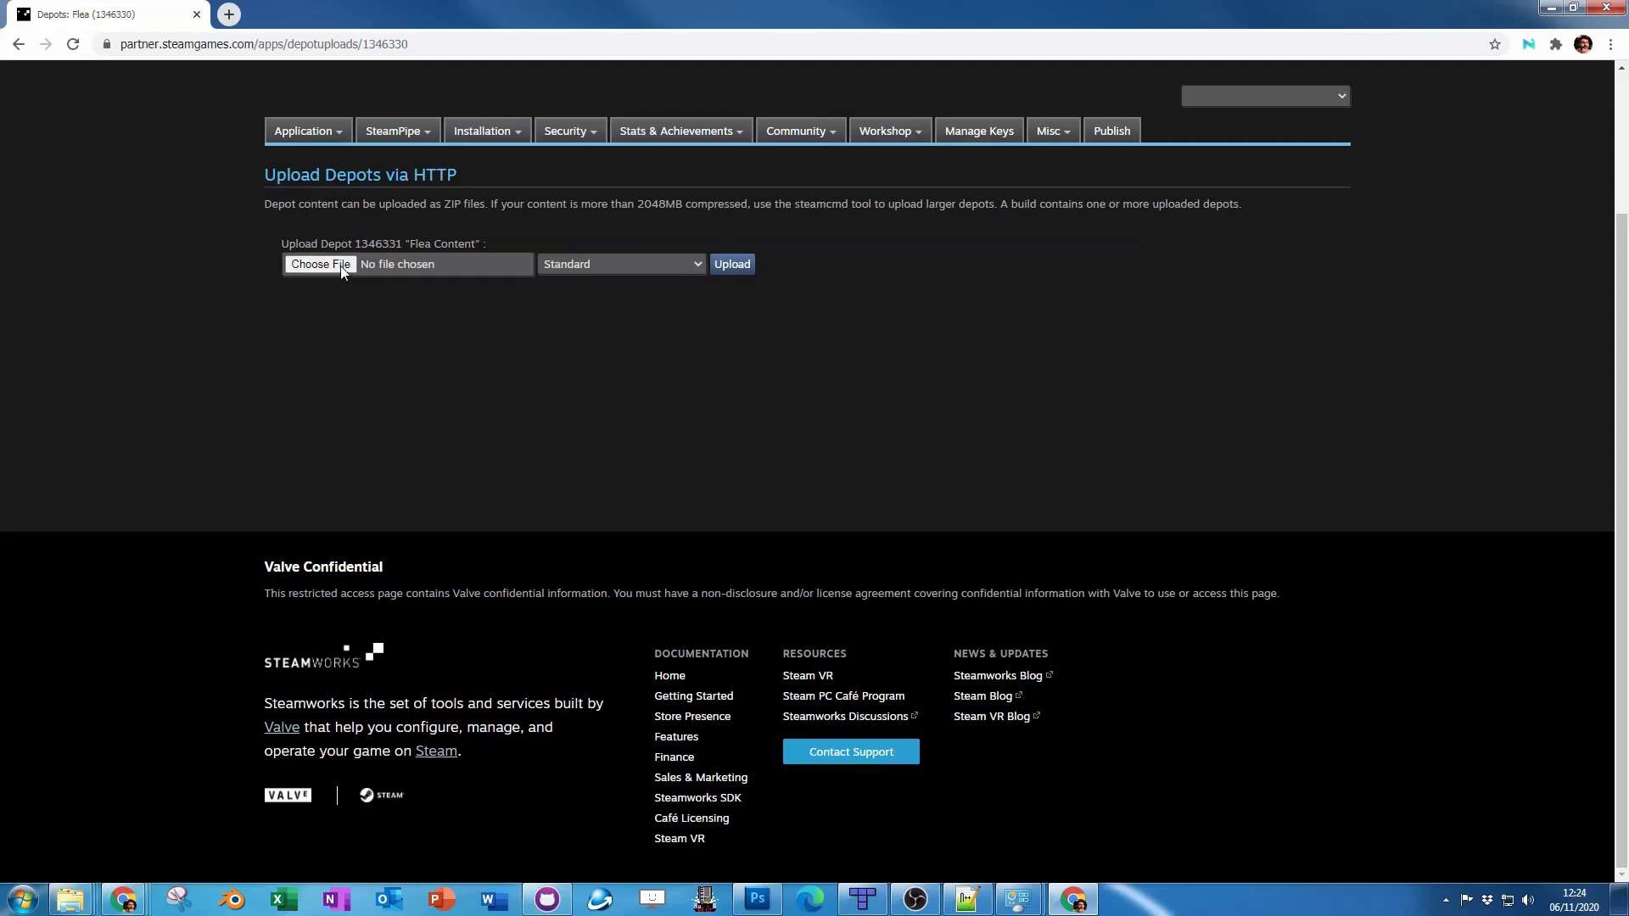
left_click(340, 267)
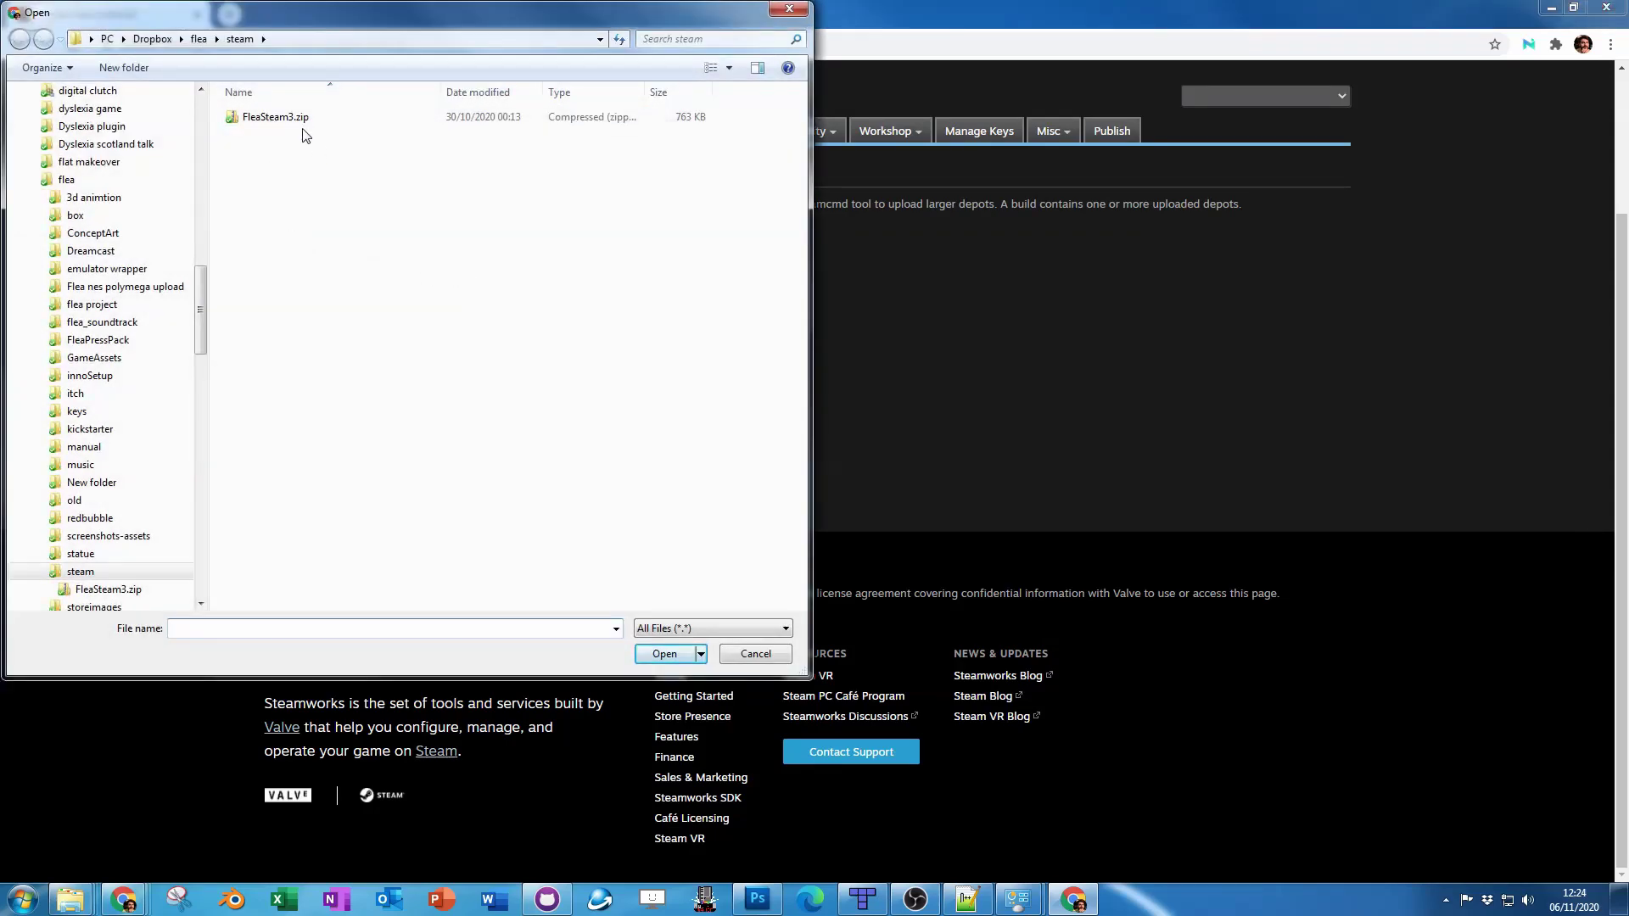
left_click(796, 10)
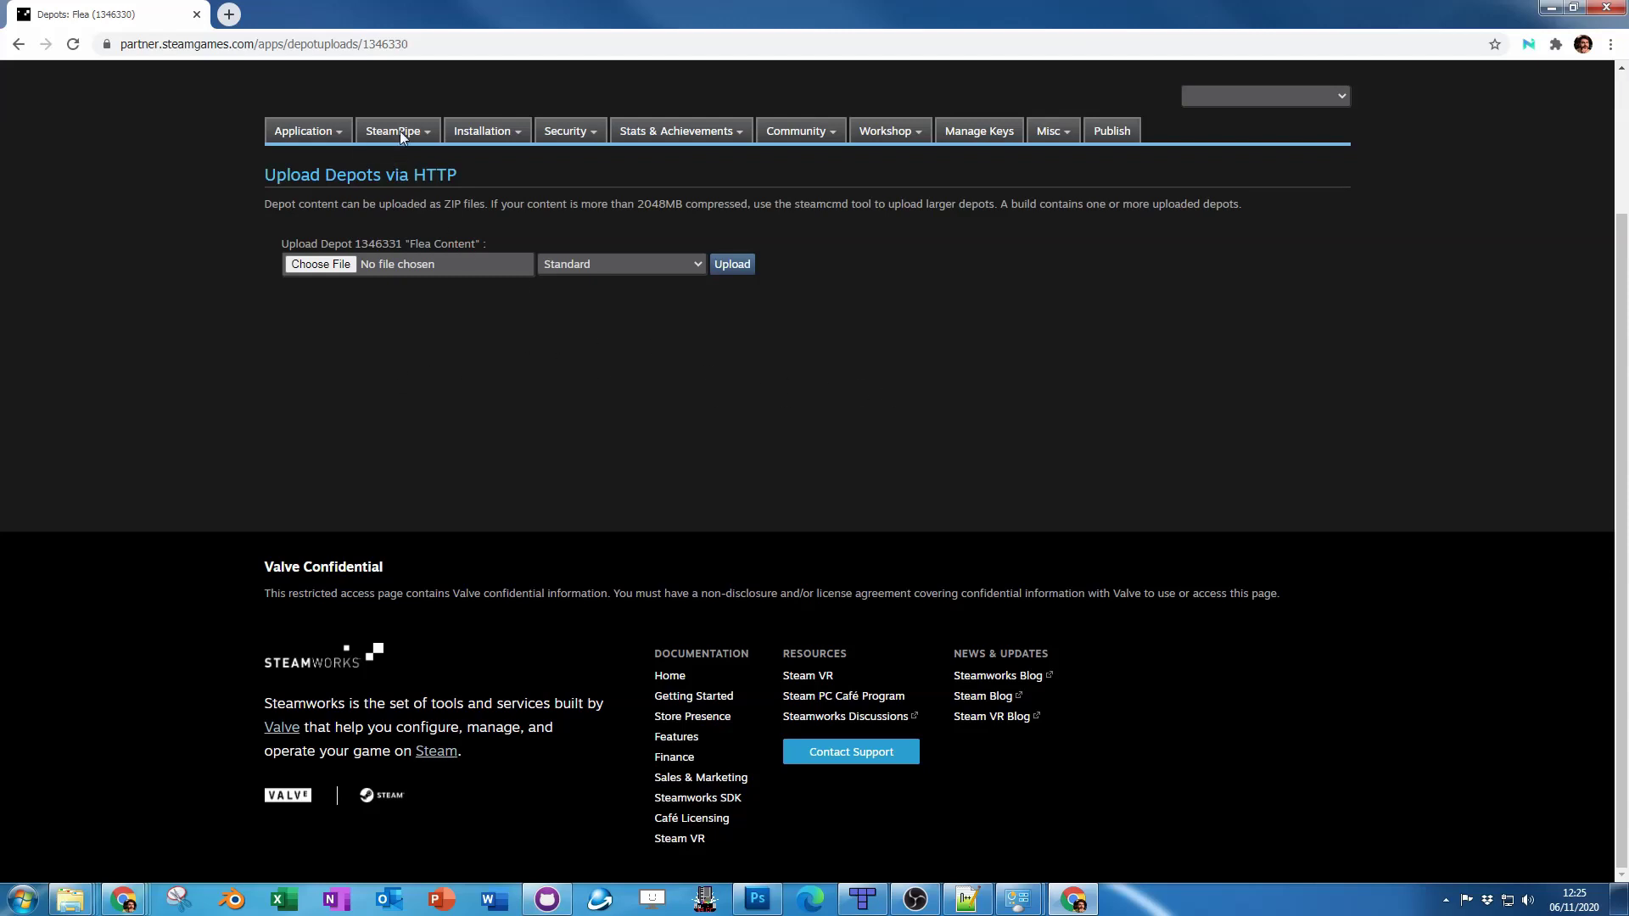
Step: Return to the SteamPipe Builds page and view the branch options for setting the Release3 build live
mouse_move(400, 130)
left_click(388, 160)
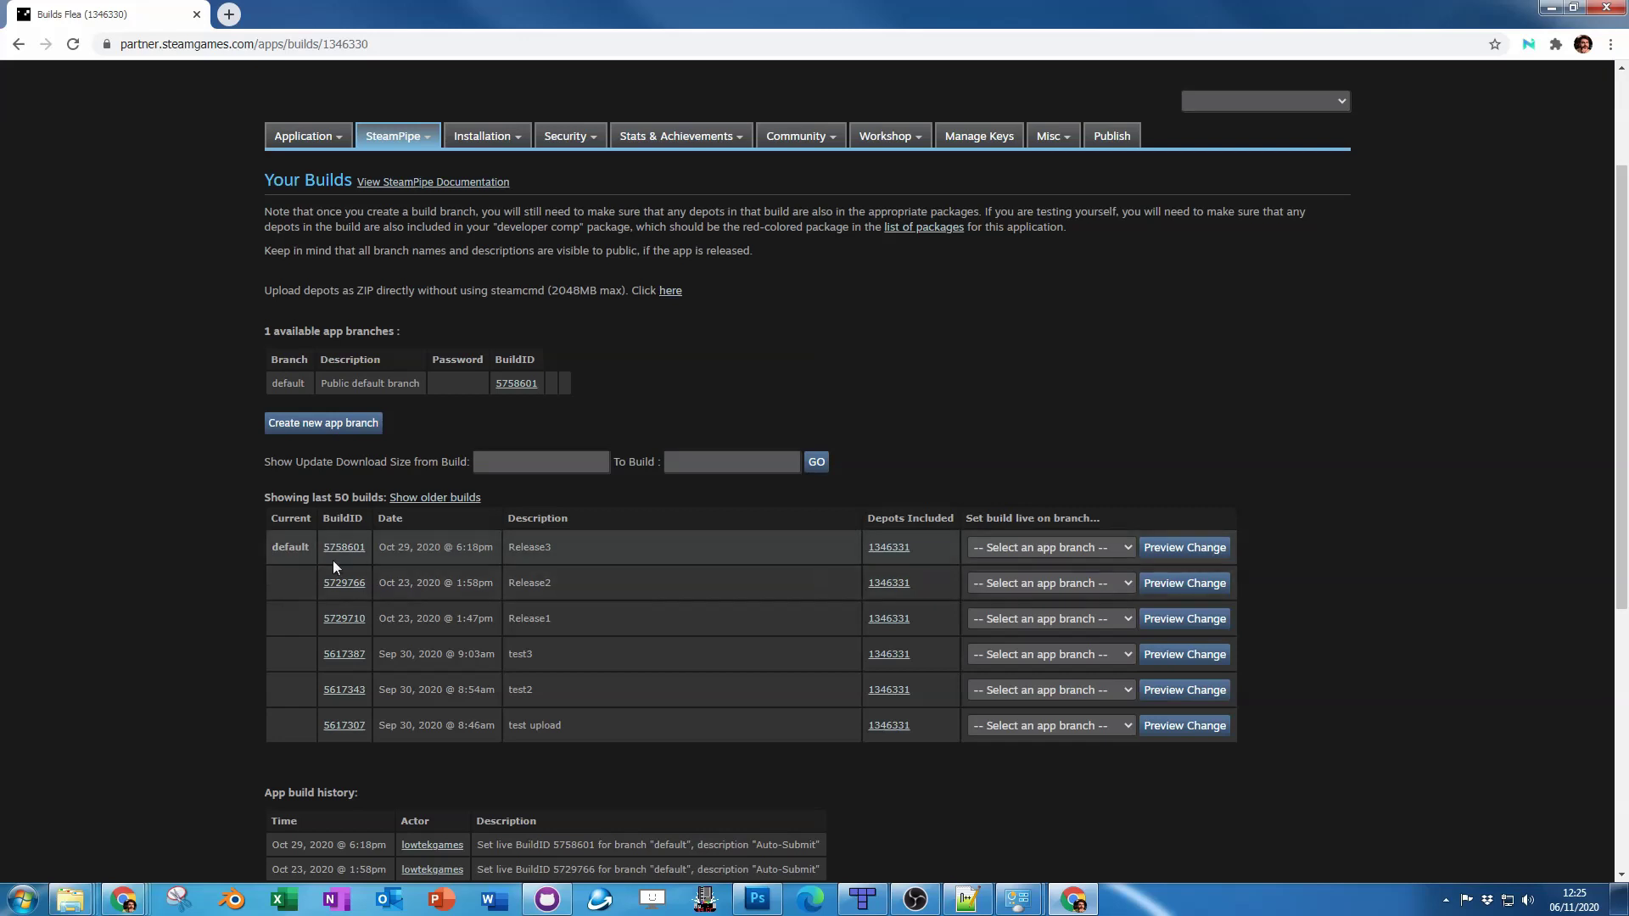
left_click(1096, 549)
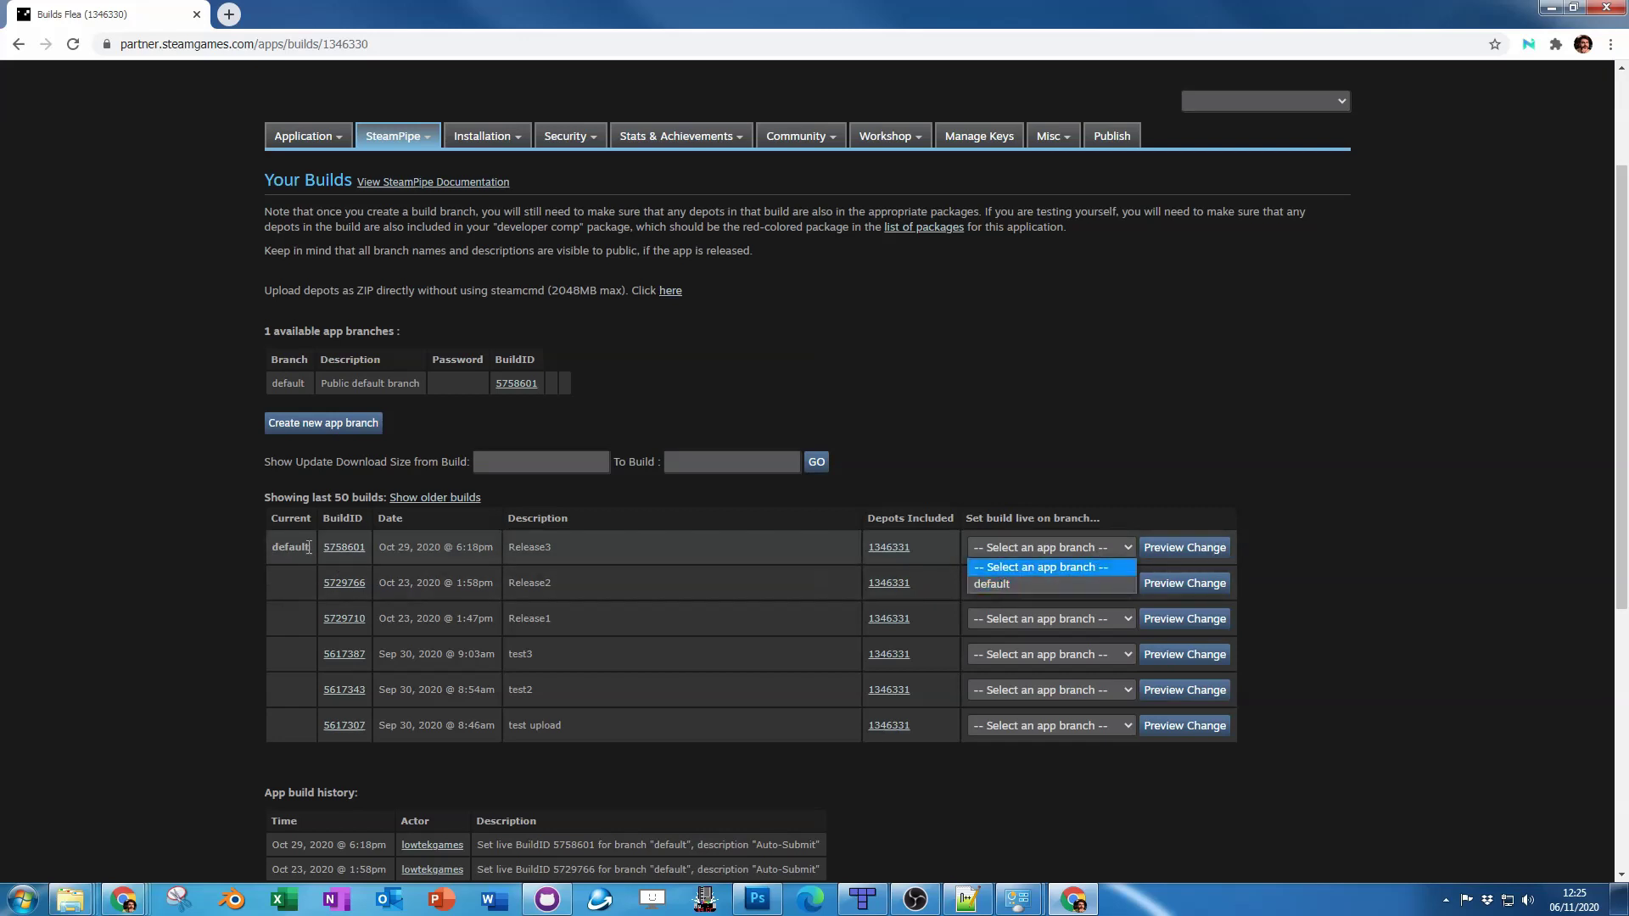
left_click(1358, 450)
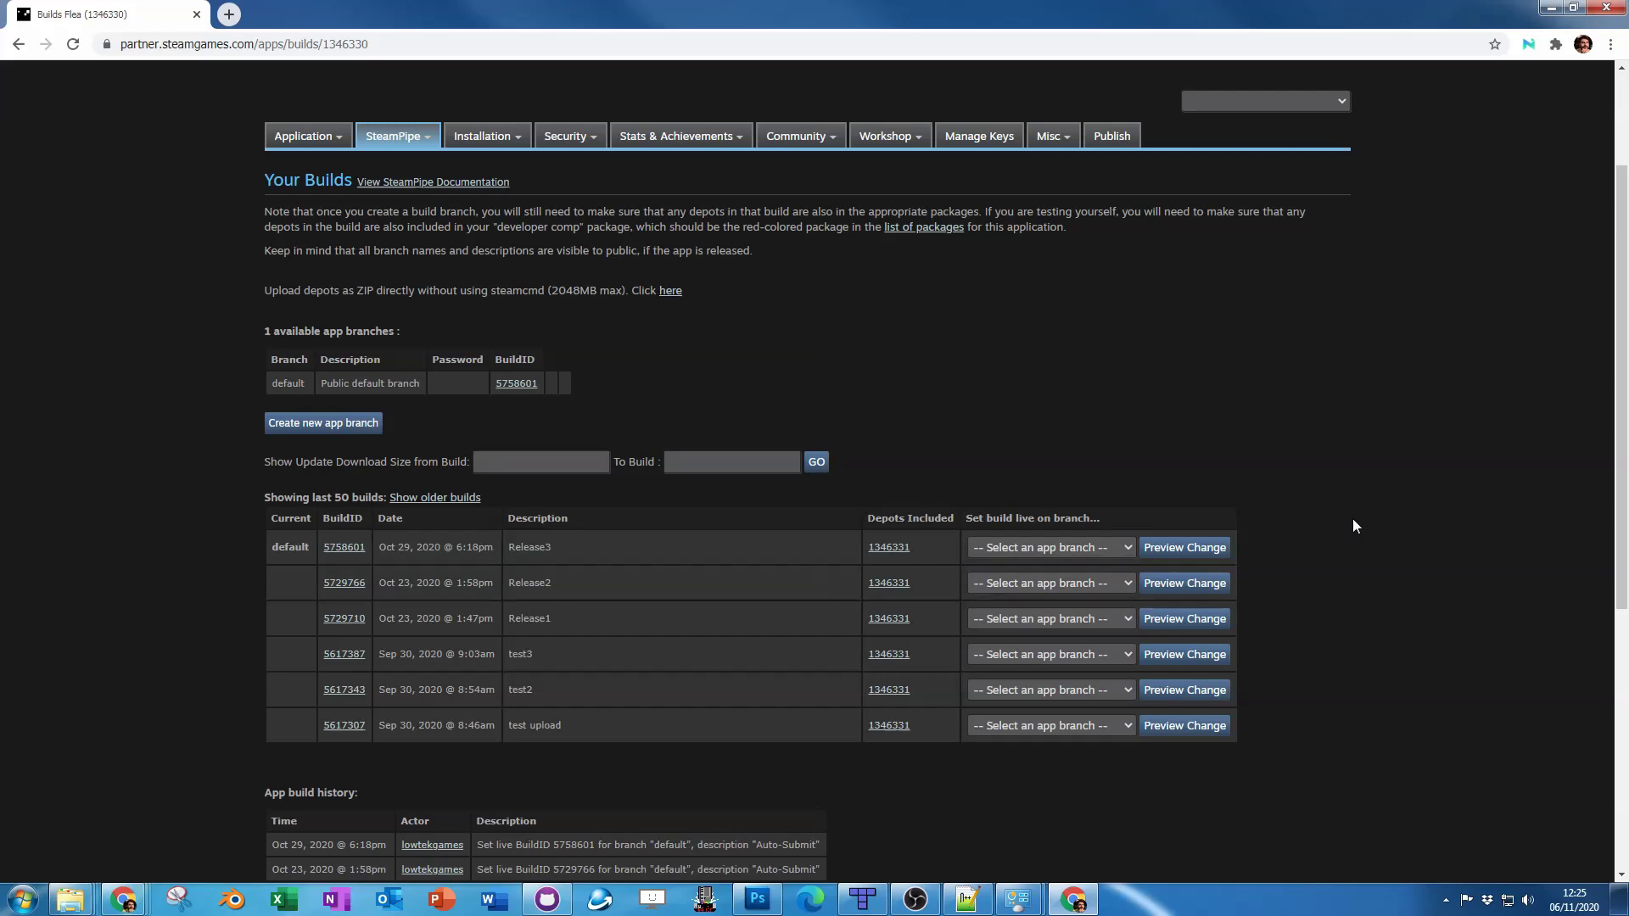